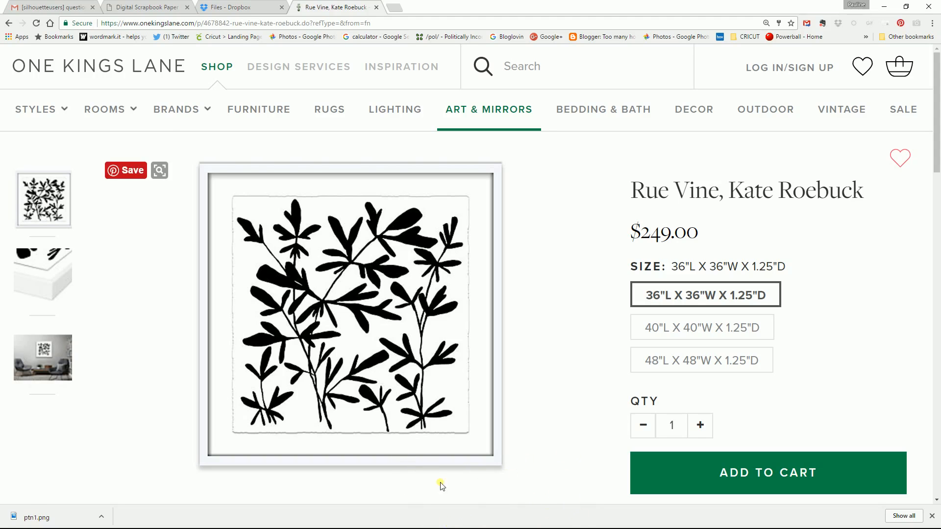
# Step: Switch to Snipping Tool and capture a new snip of the Rue Vine artwork inside its frame on the product page
pyautogui.press('super')
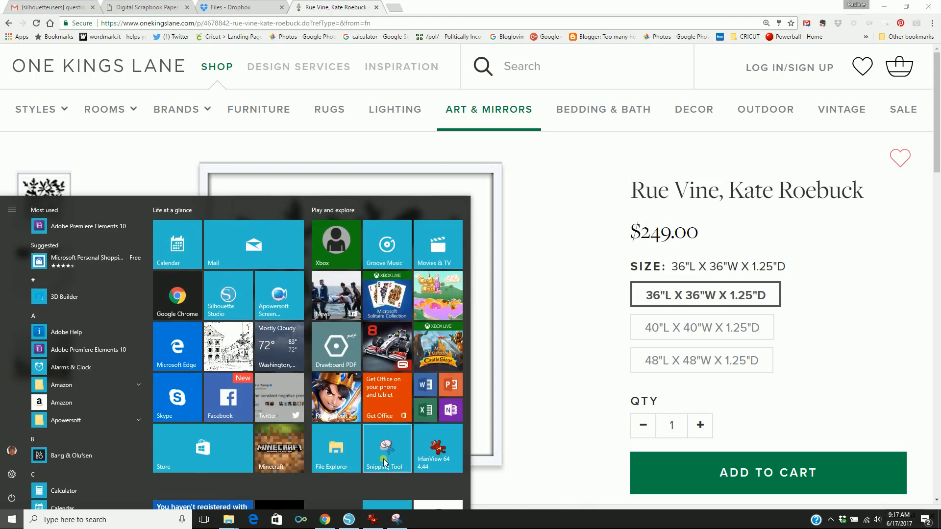
pyautogui.click(384, 456)
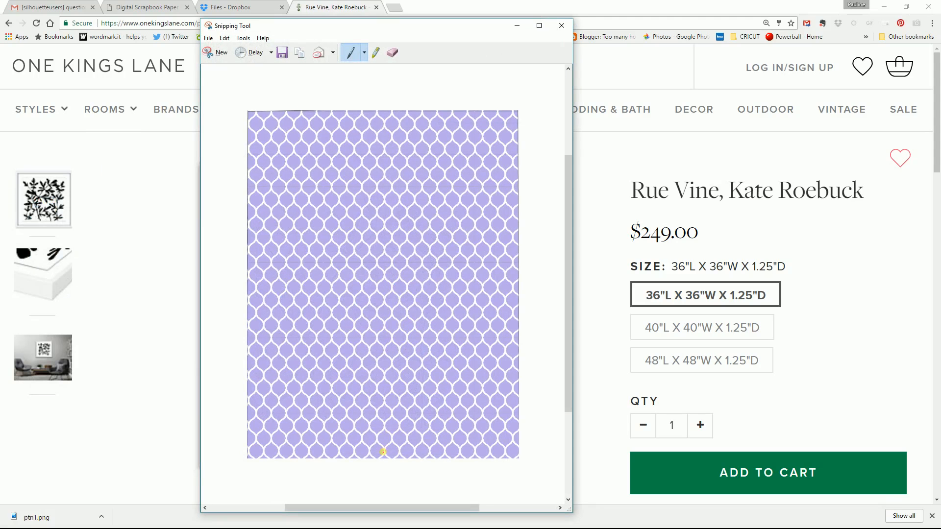
pyautogui.click(216, 53)
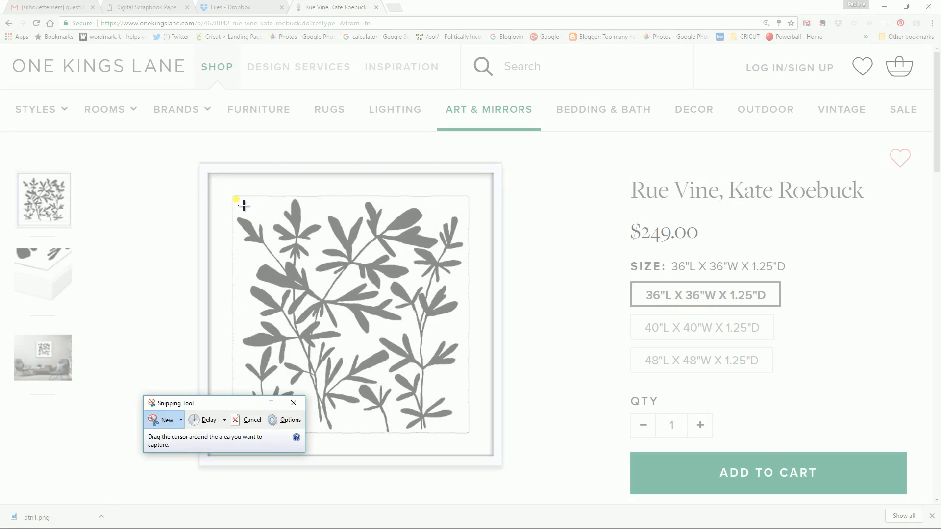
pyautogui.moveTo(233, 198); pyautogui.dragTo(464, 433)
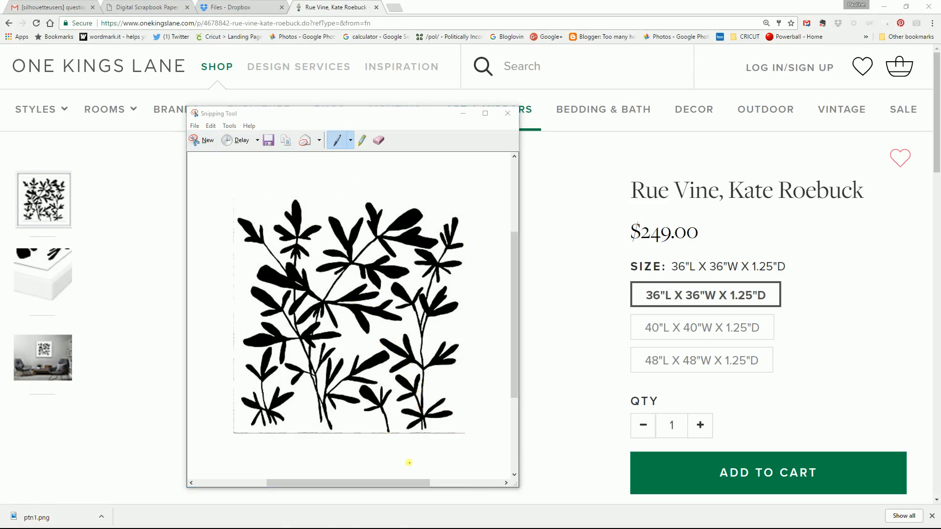
# Step: Switch to Silhouette Studio and paste the captured vine picture onto the empty design page
pyautogui.press('super')
pyautogui.click(356, 522)
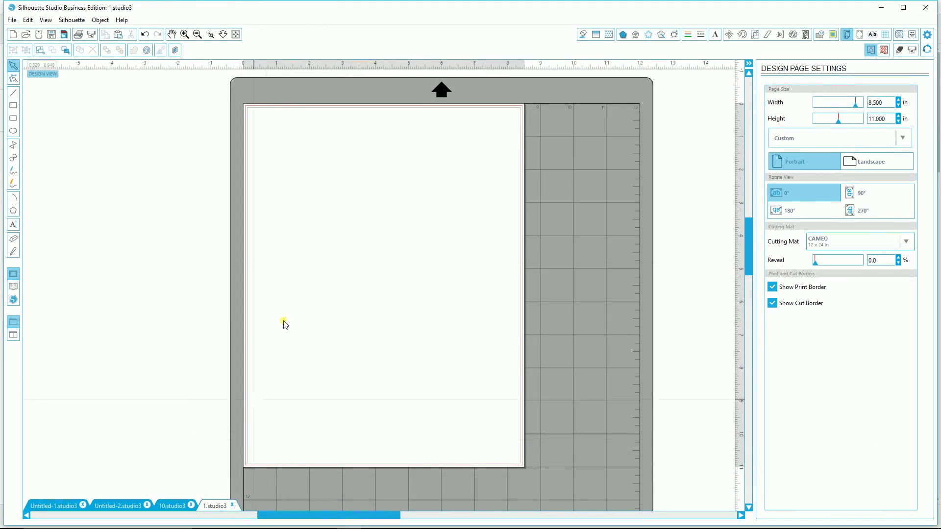
pyautogui.click(118, 34)
pyautogui.click(360, 297)
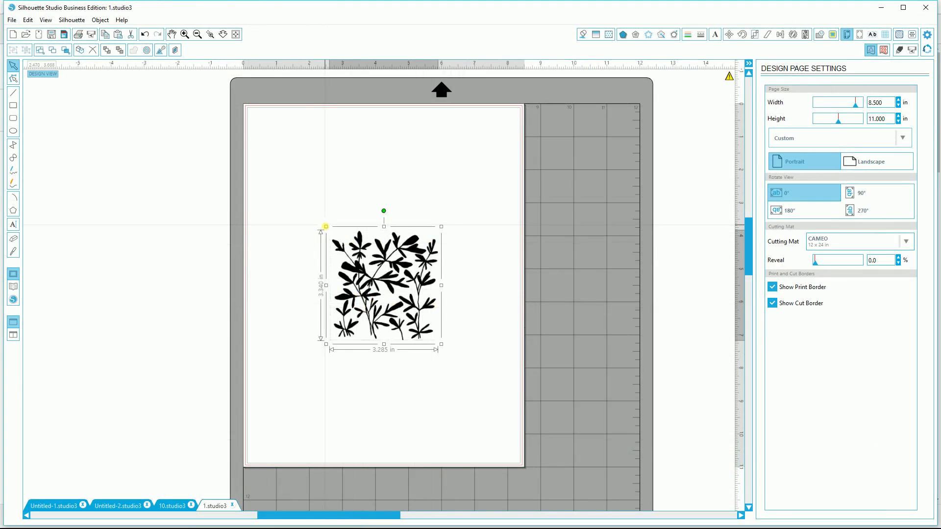
# Step: Enlarge the vine picture proportionally to about 5.01 by 5.10 in, reposition it near the page's horizontal centre and deselect it
pyautogui.moveTo(327, 229); pyautogui.dragTo(266, 167)
pyautogui.moveTo(366, 258); pyautogui.dragTo(399, 252)
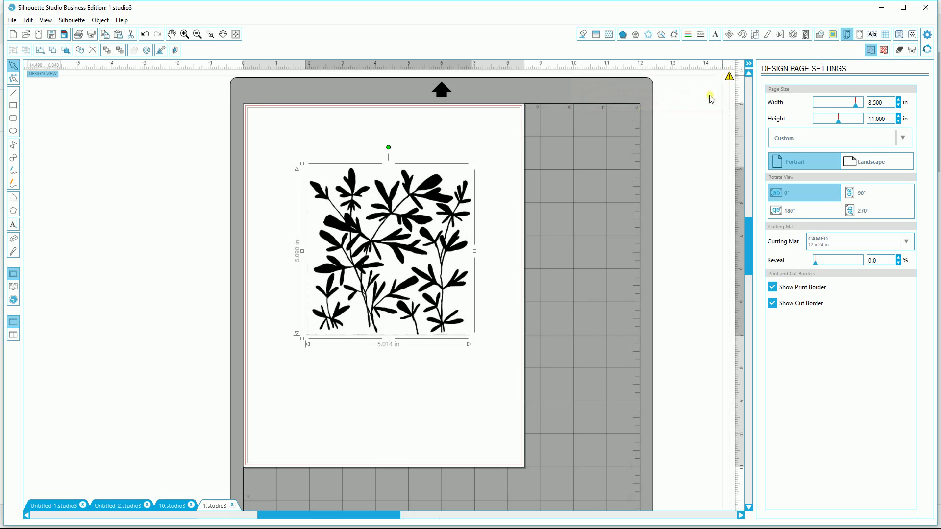
pyautogui.click(519, 171)
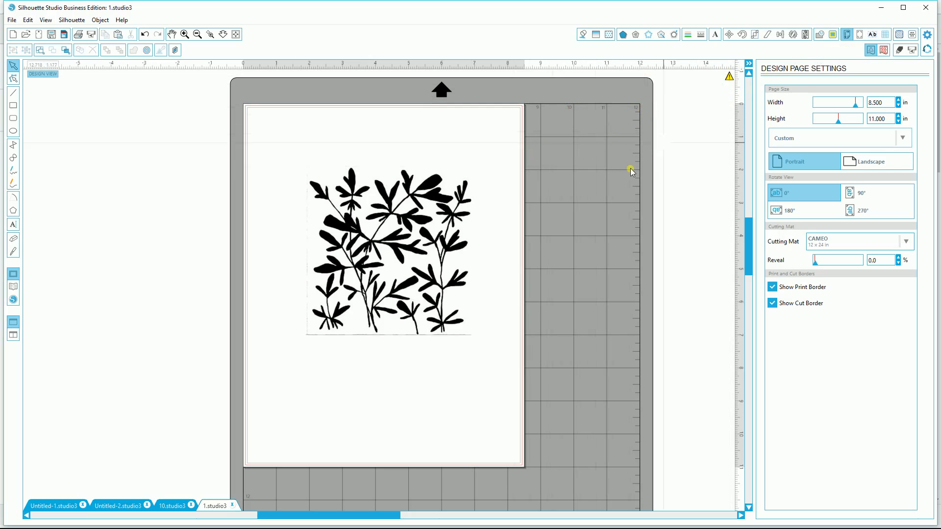
# Step: Start a trace and draw a trace area of about 5.56 by 5.67 in around the whole vine picture
pyautogui.click(833, 36)
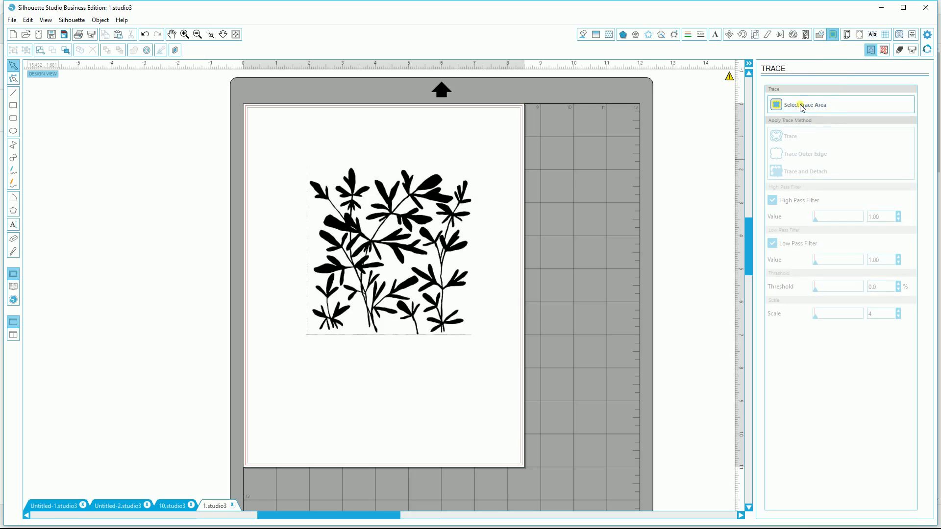
pyautogui.click(802, 106)
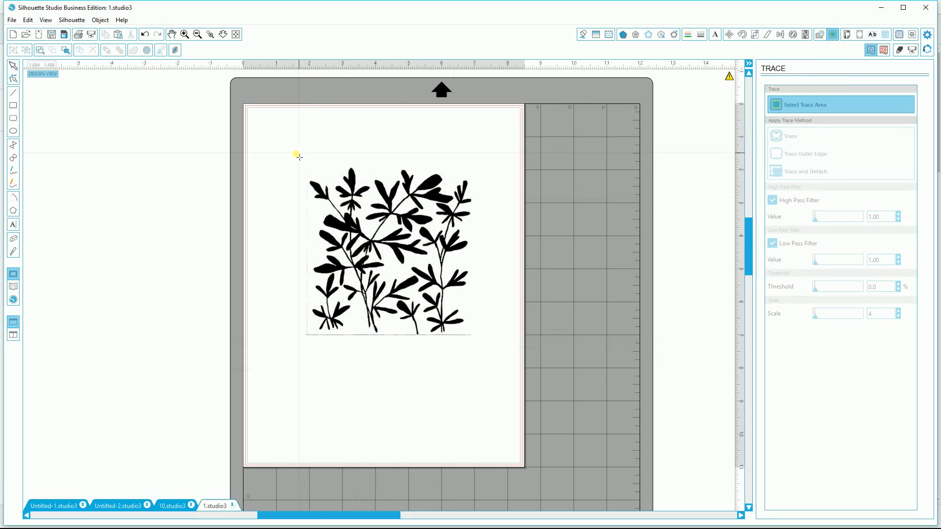
pyautogui.moveTo(297, 158)
pyautogui.mouseDown()
pyautogui.moveTo(357, 160)
pyautogui.moveTo(455, 211)
pyautogui.moveTo(486, 310)
pyautogui.moveTo(483, 349)
pyautogui.mouseUp()
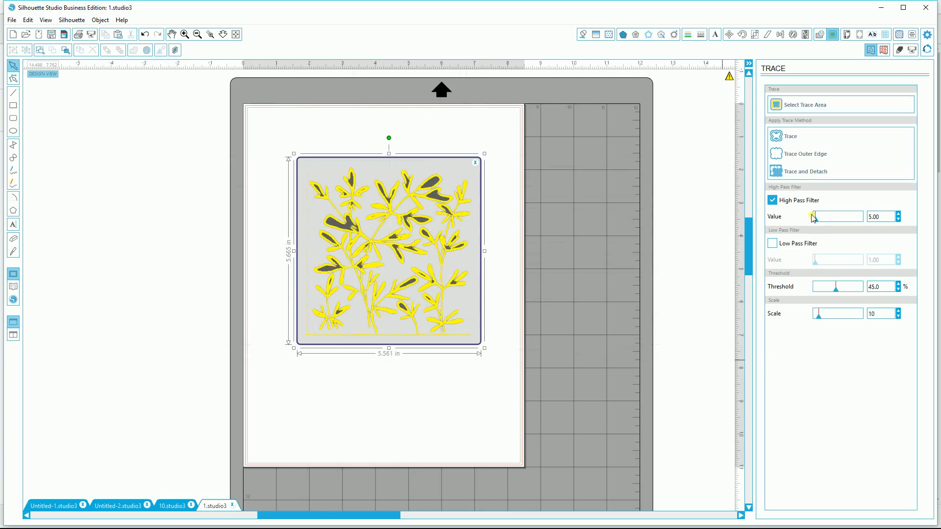
# Step: Turn off the High Pass Filter and set the trace threshold to 82% so the leaves and stems fill solidly
pyautogui.click(773, 200)
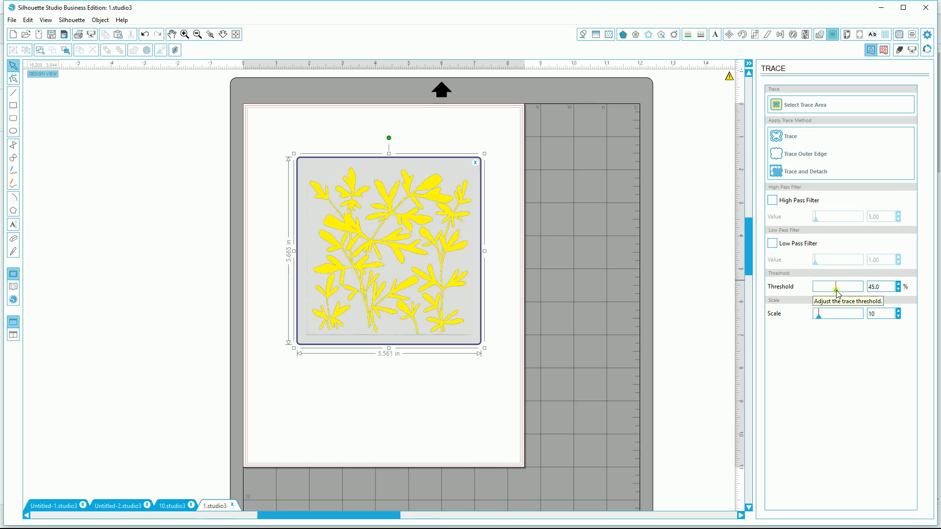
pyautogui.moveTo(838, 293)
pyautogui.mouseDown()
pyautogui.moveTo(887, 295)
pyautogui.moveTo(853, 294)
pyautogui.mouseUp()
pyautogui.click(210, 34)
pyautogui.click(378, 256)
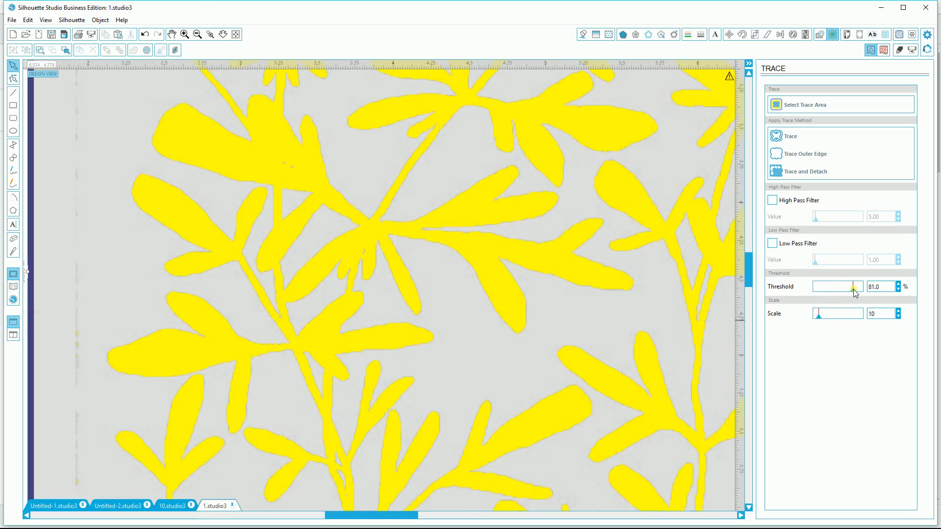
pyautogui.moveTo(851, 294)
pyautogui.mouseDown()
pyautogui.moveTo(812, 295)
pyautogui.moveTo(842, 295)
pyautogui.mouseUp()
pyautogui.moveTo(852, 290); pyautogui.dragTo(850, 291)
pyautogui.moveTo(850, 288); pyautogui.dragTo(854, 290)
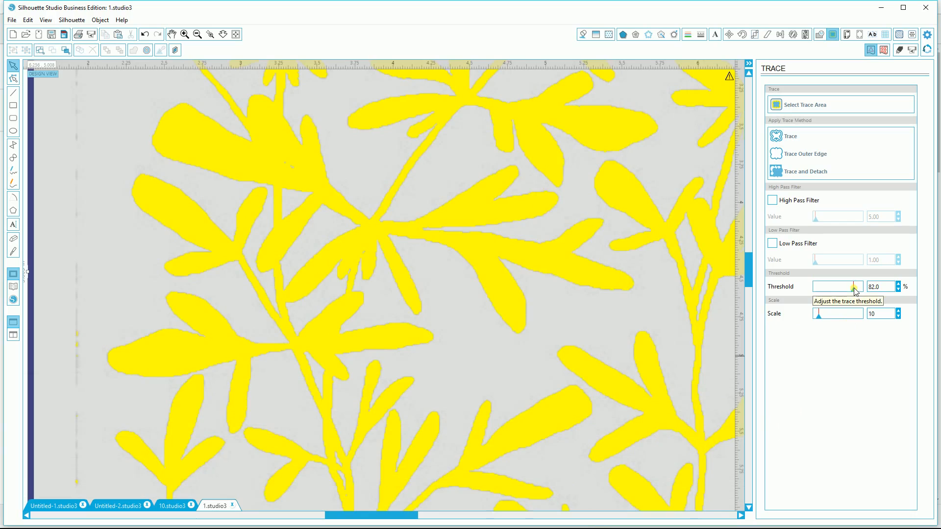
# Step: Apply the standard Trace and move the source picture off the traced outline to the space beside the page
pyautogui.click(782, 138)
pyautogui.click(197, 34)
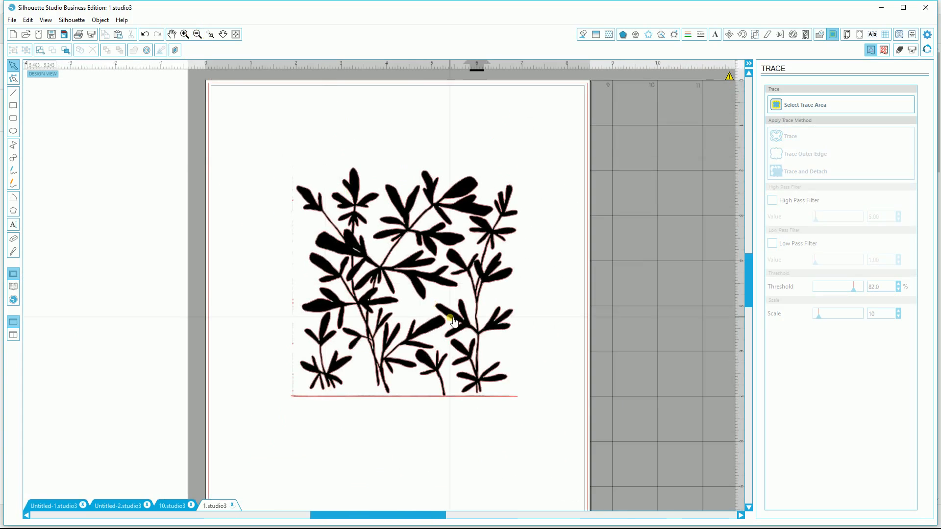
pyautogui.moveTo(389, 272)
pyautogui.mouseDown()
pyautogui.moveTo(319, 274)
pyautogui.moveTo(317, 245)
pyautogui.mouseUp()
pyautogui.moveTo(515, 278)
pyautogui.mouseDown()
pyautogui.moveTo(601, 255)
pyautogui.moveTo(695, 255)
pyautogui.moveTo(653, 275)
pyautogui.mouseUp()
pyautogui.moveTo(331, 352); pyautogui.dragTo(389, 353)
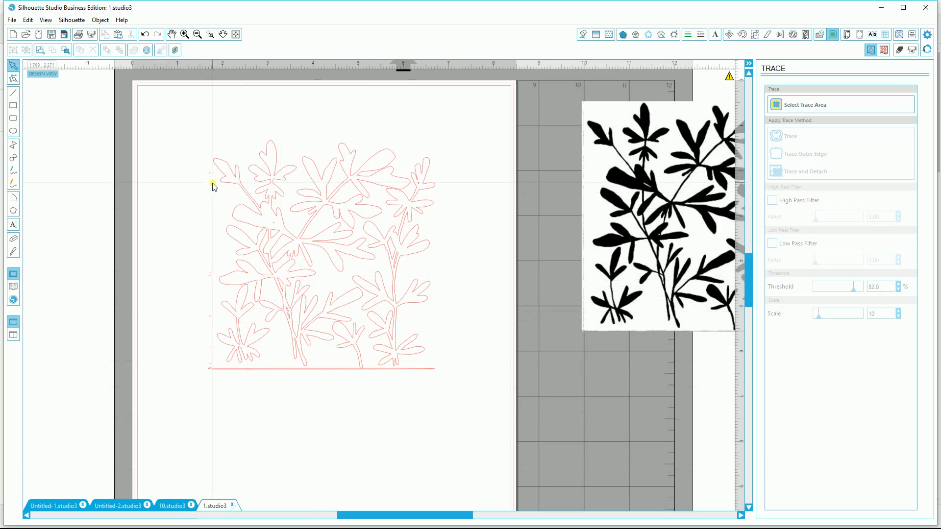
# Step: Release the compound path of the traced vine outline and deselect the resulting shapes
pyautogui.click(323, 215)
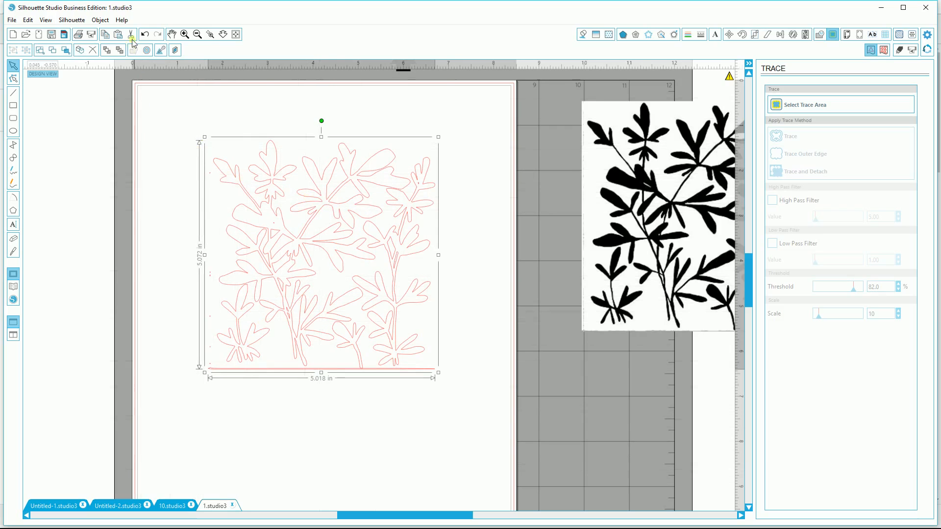
pyautogui.click(101, 20)
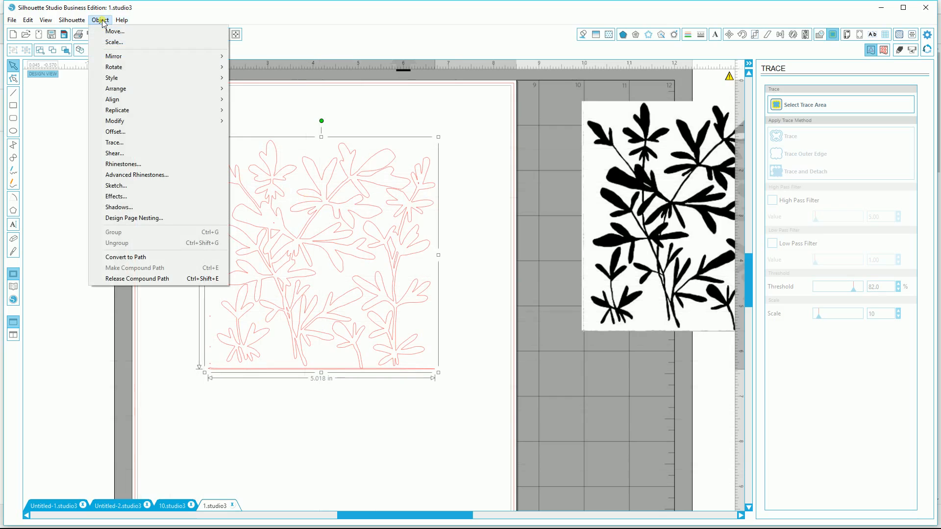
pyautogui.click(146, 278)
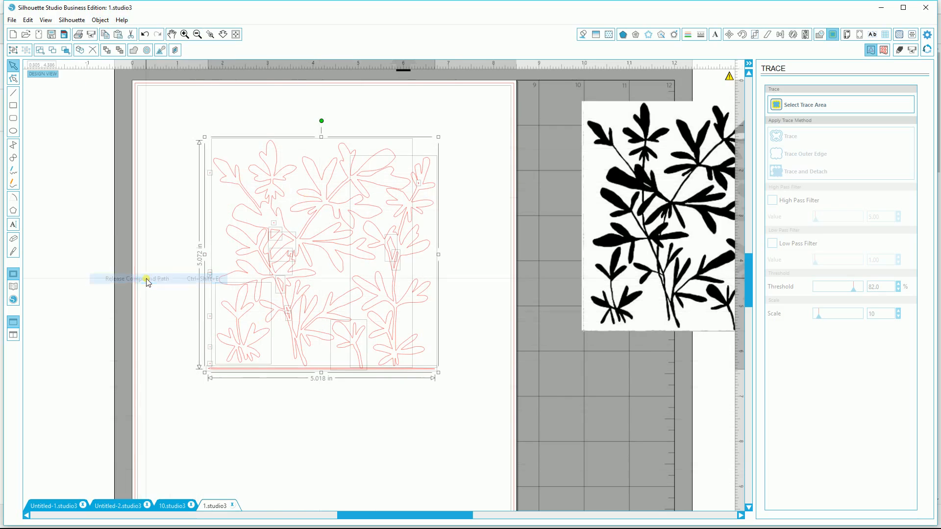
pyautogui.click(328, 435)
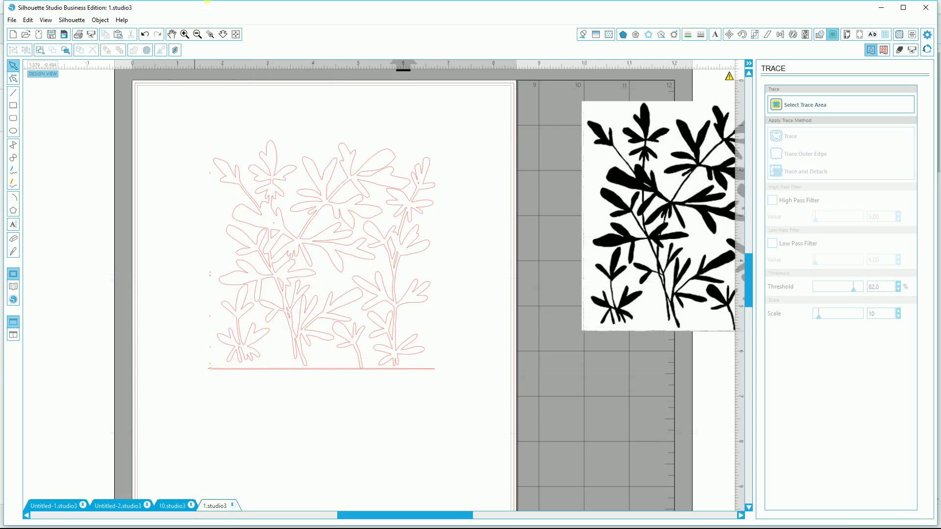
# Step: Delete the stray trace specks along the left side of the lower vine leaves
pyautogui.click(211, 35)
pyautogui.click(258, 303)
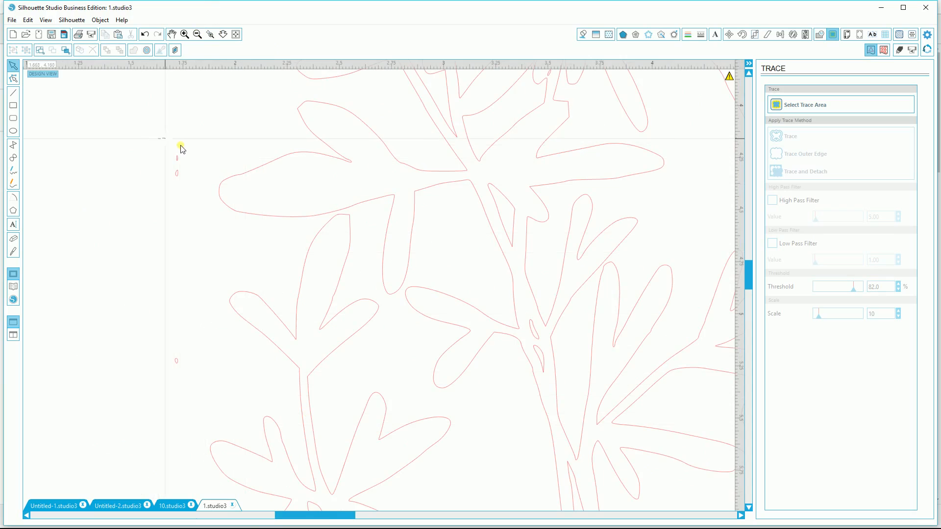
pyautogui.moveTo(165, 144); pyautogui.dragTo(187, 184)
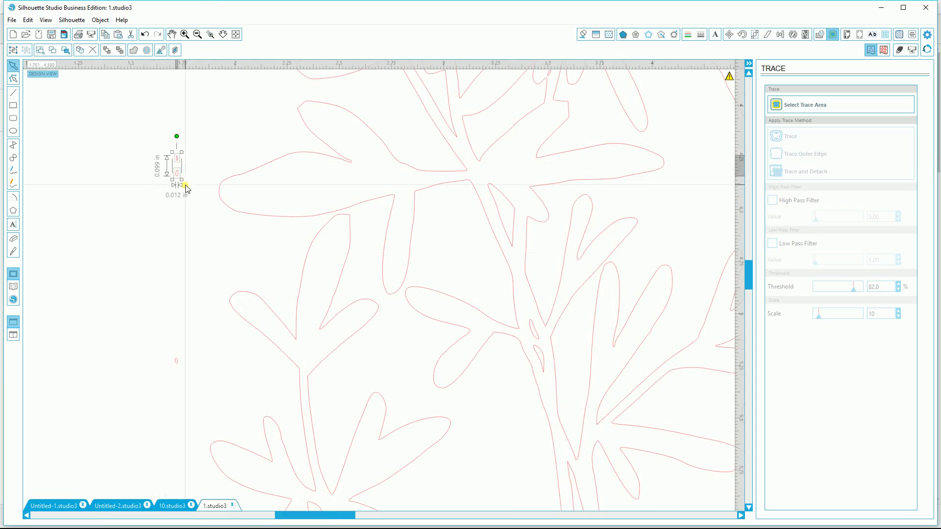
pyautogui.press('Delete')
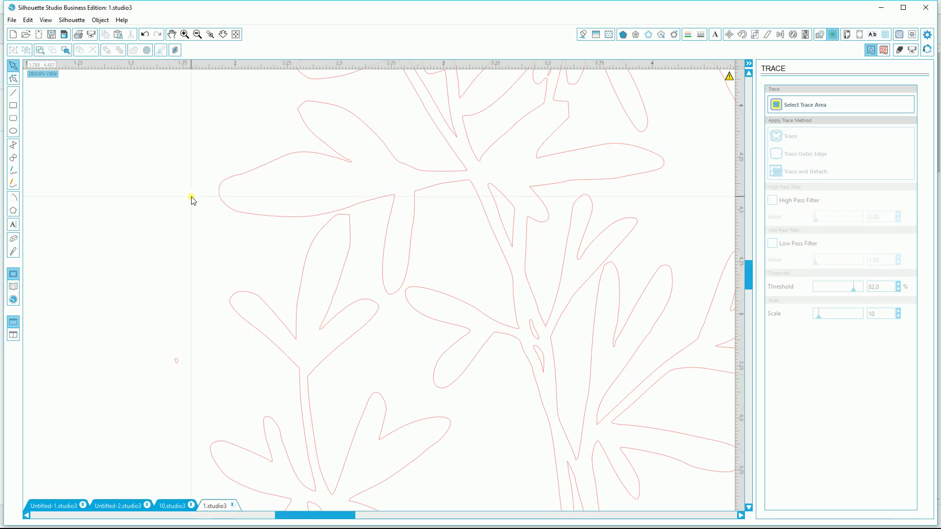
pyautogui.click(176, 360)
pyautogui.press('Delete')
pyautogui.scroll(-3, 532, 355)
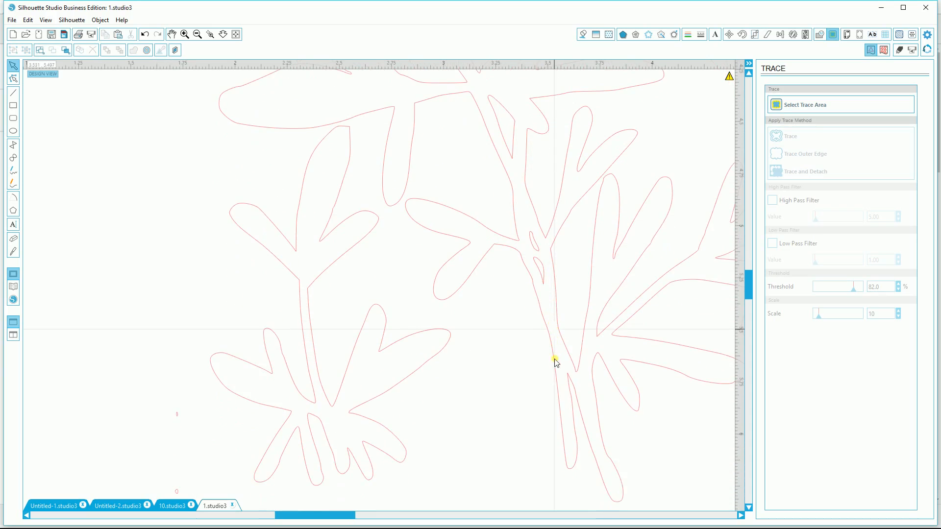
pyautogui.moveTo(141, 360); pyautogui.dragTo(193, 474)
pyautogui.press('Delete')
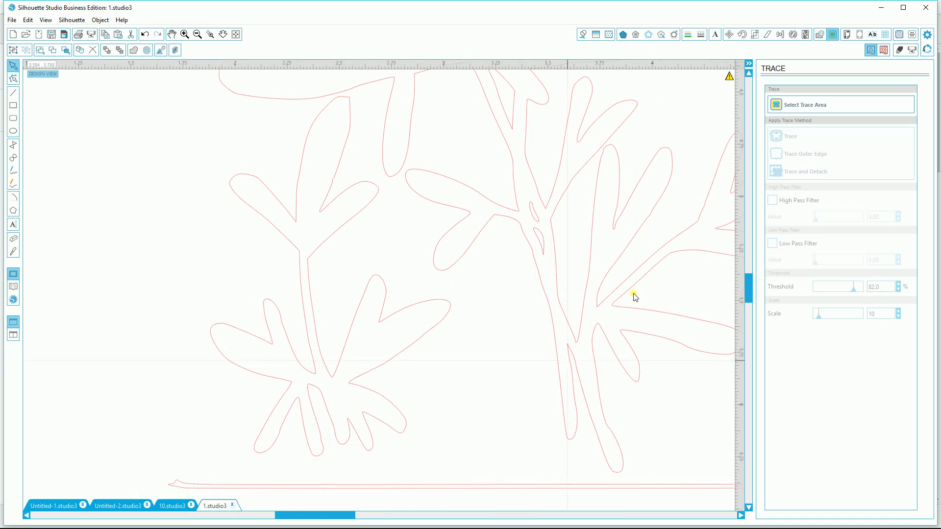
# Step: Delete the long thin line shape running beneath the traced vine stems
pyautogui.scroll(-3, 439, 383)
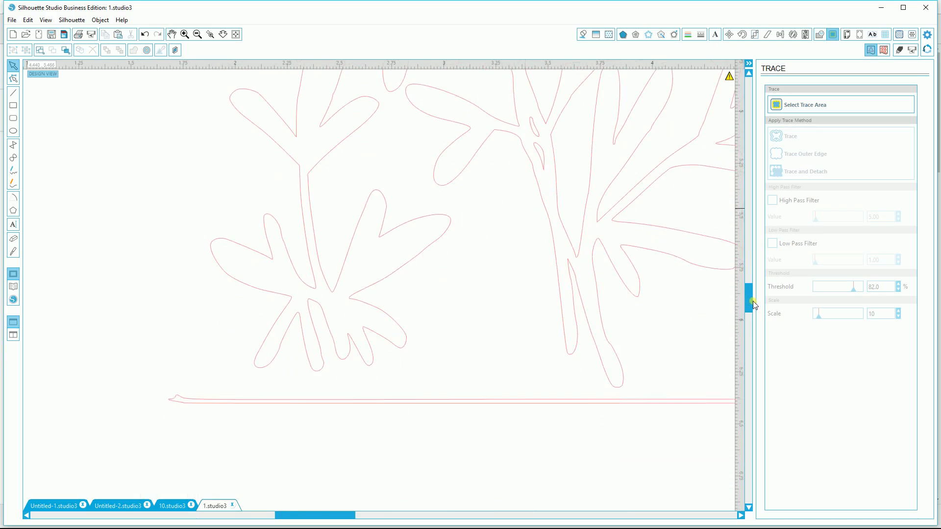
pyautogui.click(197, 35)
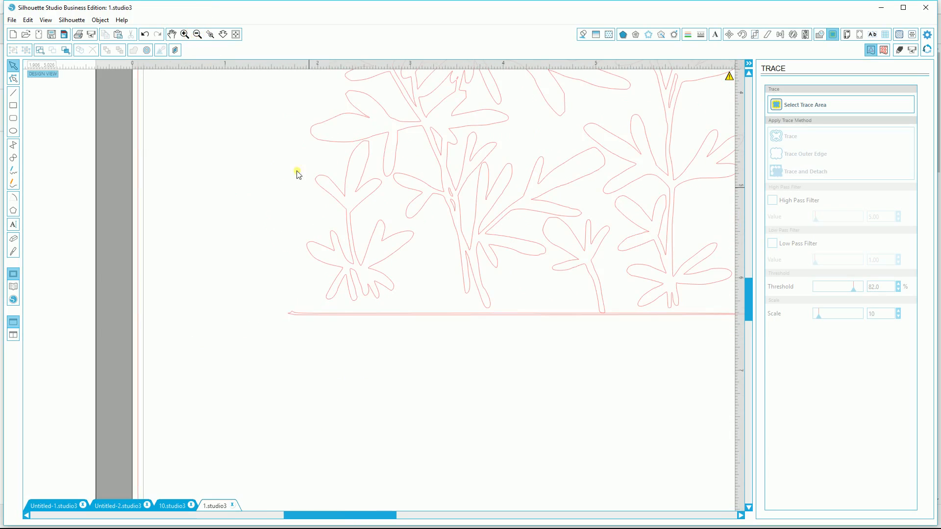
pyautogui.click(293, 314)
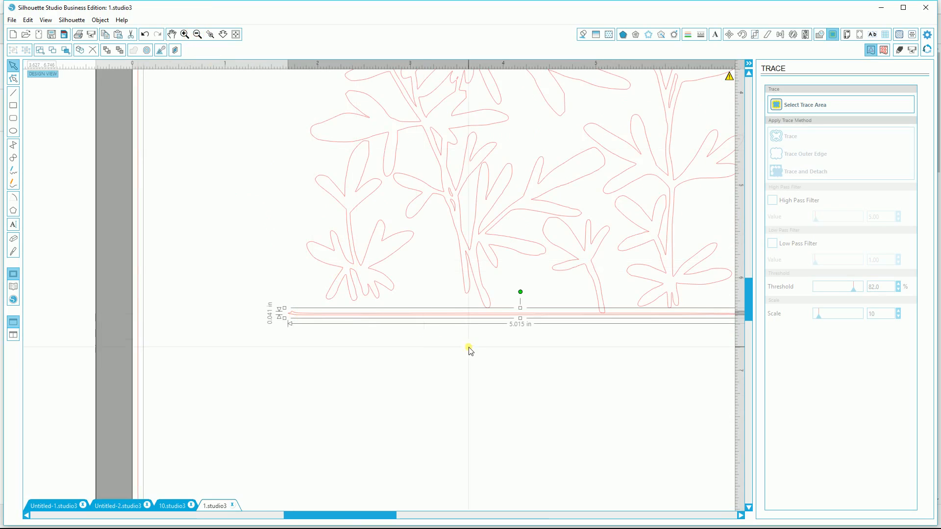
pyautogui.moveTo(389, 519); pyautogui.dragTo(425, 517)
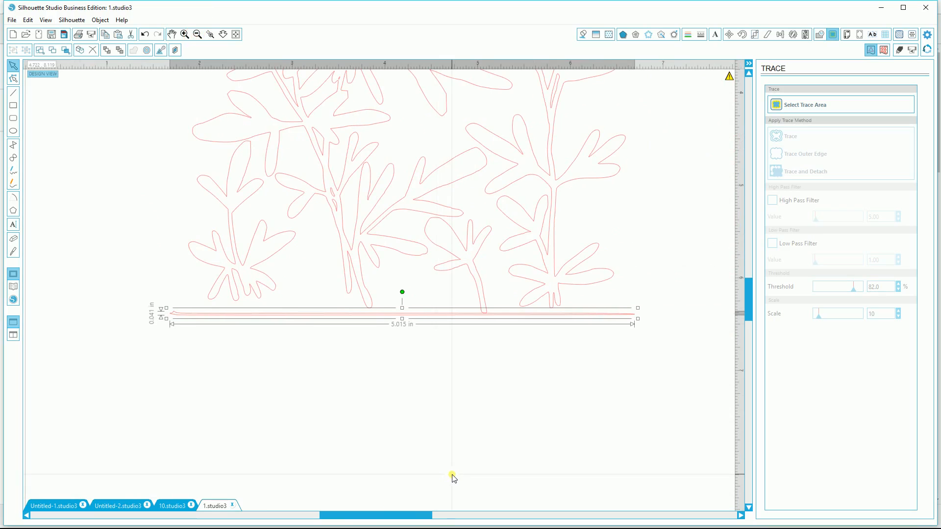
pyautogui.press('Delete')
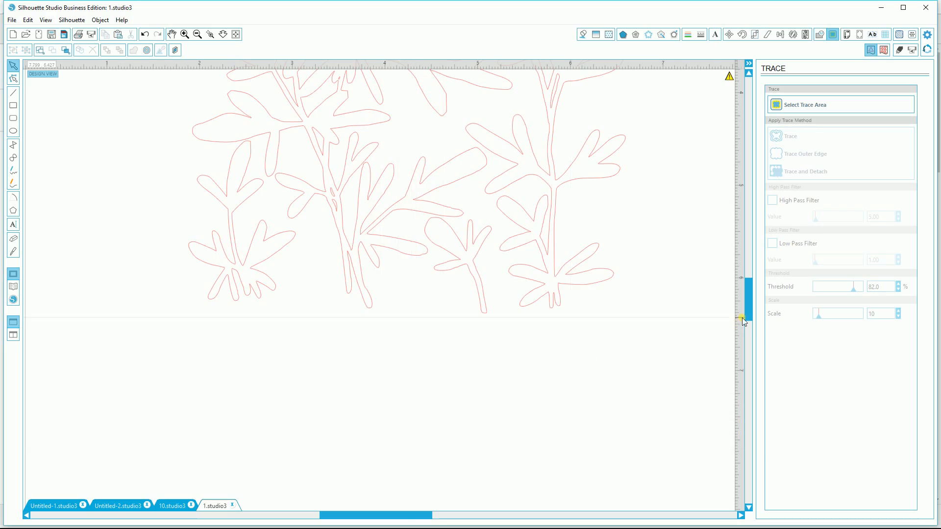
# Step: Delete the tiny speck inside the large upper-left leaf and the two small slivers in the lower central stem
pyautogui.moveTo(752, 319); pyautogui.dragTo(748, 294)
pyautogui.click(303, 149)
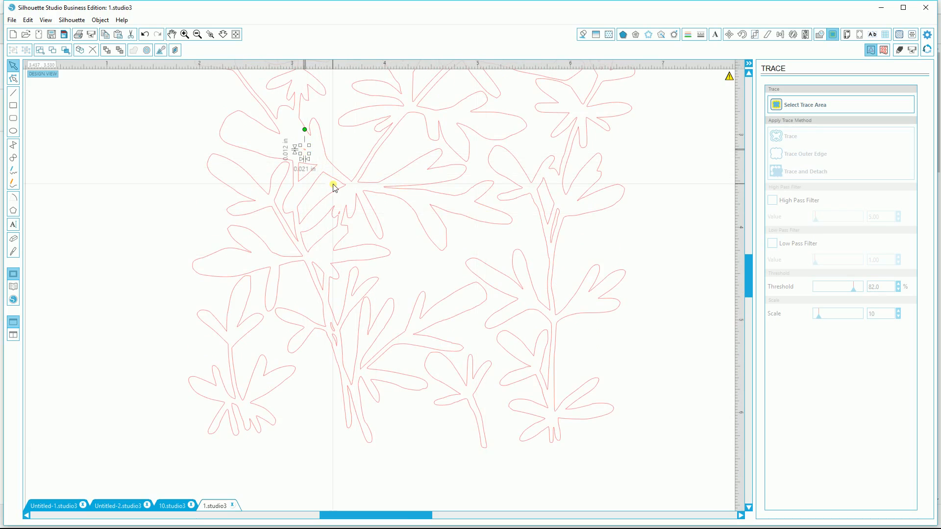
pyautogui.press('Delete')
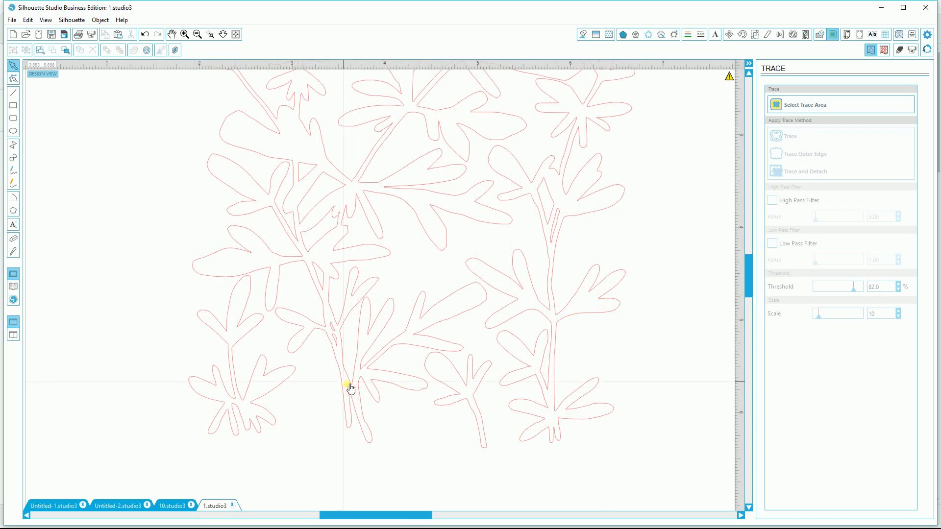
pyautogui.click(336, 340)
pyautogui.press('Delete')
pyautogui.click(332, 327)
pyautogui.press('Delete')
# Step: Delete the stray speck beside the upper-left leaf and the tiny one inside the upper-right sprig
pyautogui.moveTo(748, 271); pyautogui.dragTo(752, 244)
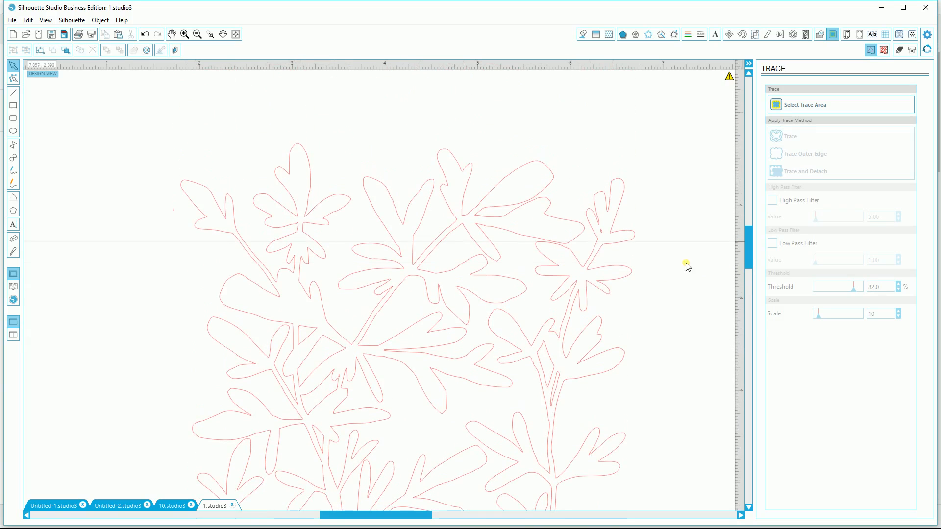
pyautogui.click(173, 215)
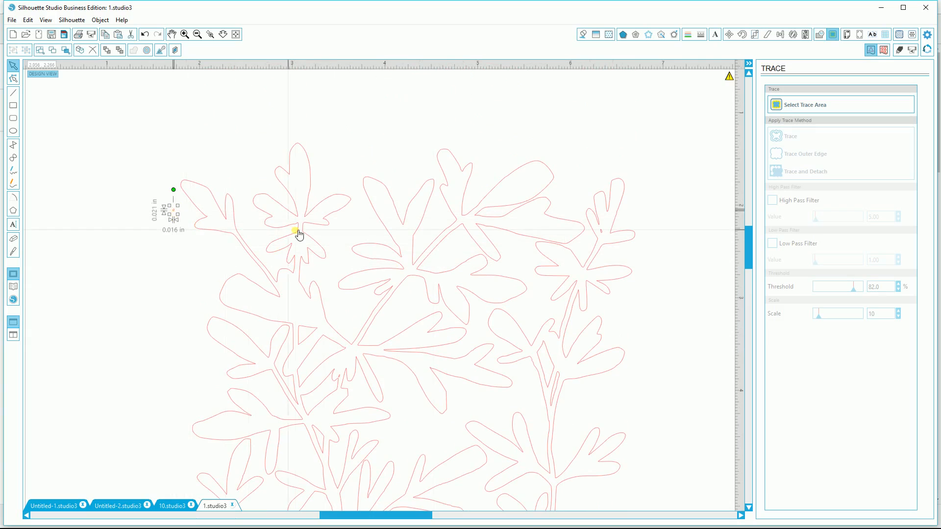
pyautogui.click(601, 232)
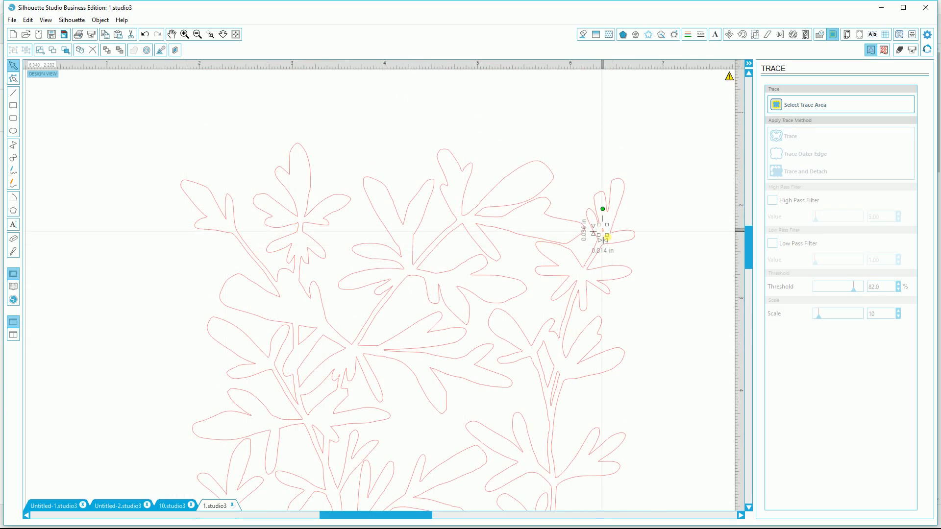
pyautogui.press('Delete')
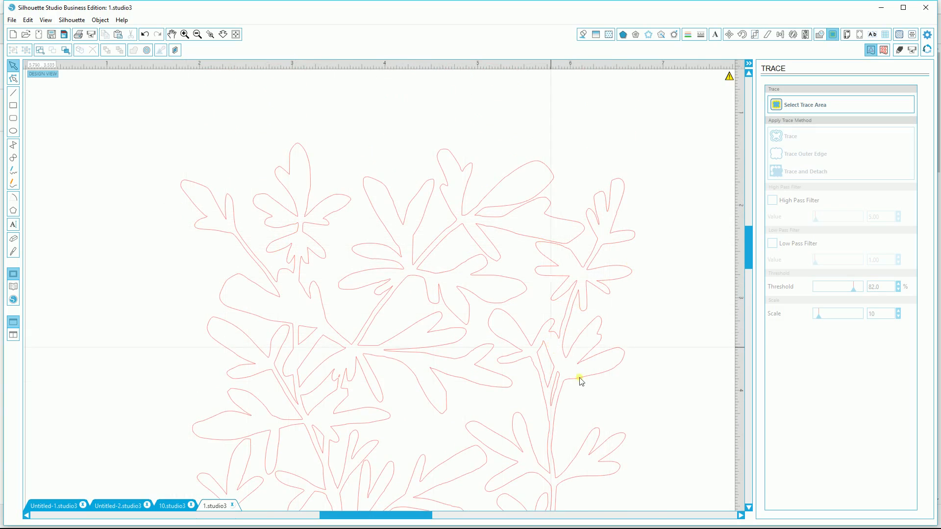
# Step: Combine all the cleaned vine outline shapes into one compound path
pyautogui.moveTo(751, 240); pyautogui.dragTo(745, 268)
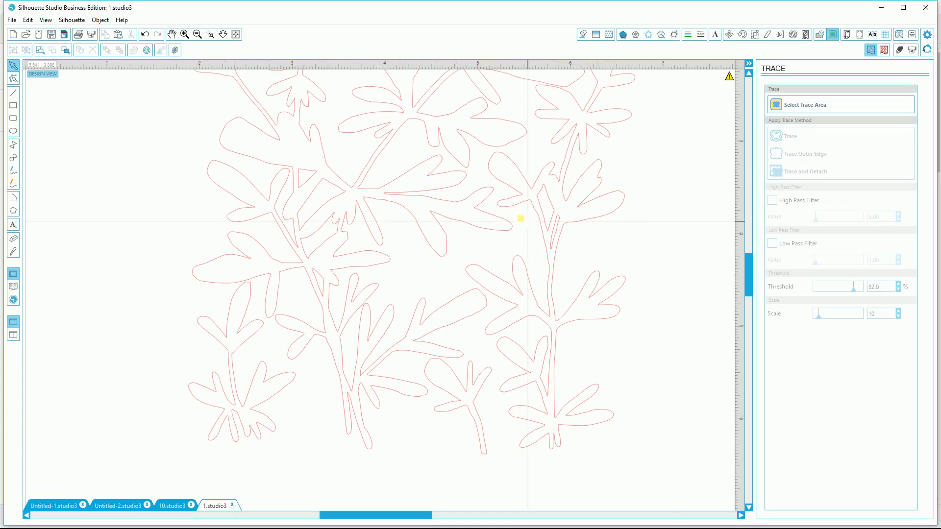
pyautogui.click(199, 36)
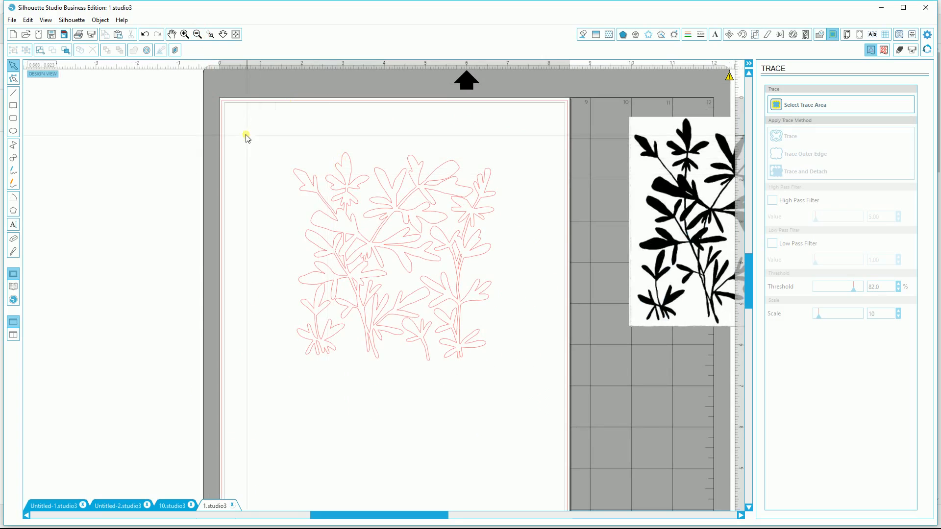
pyautogui.moveTo(255, 127); pyautogui.dragTo(506, 385)
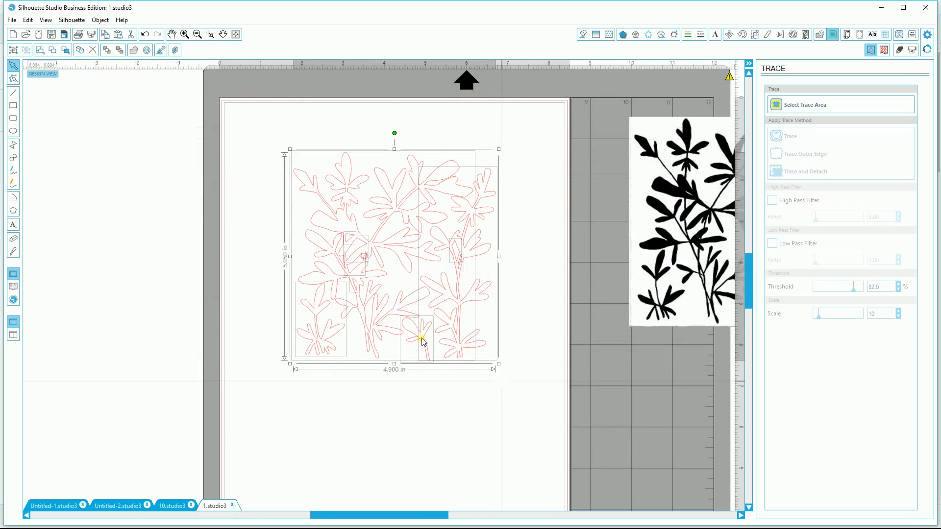
pyautogui.click(99, 20)
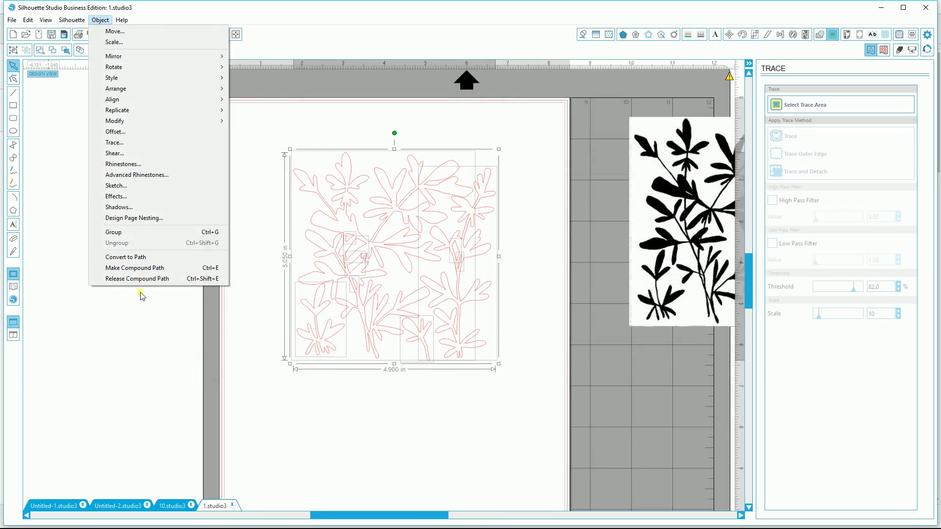
pyautogui.click(136, 267)
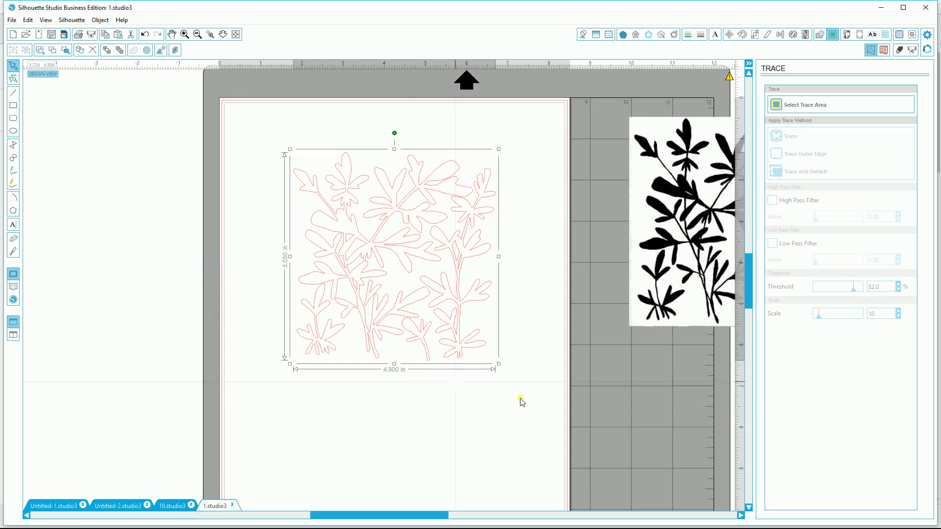
# Step: Set both the fill colour and the line colour of the vine compound path to black
pyautogui.click(583, 35)
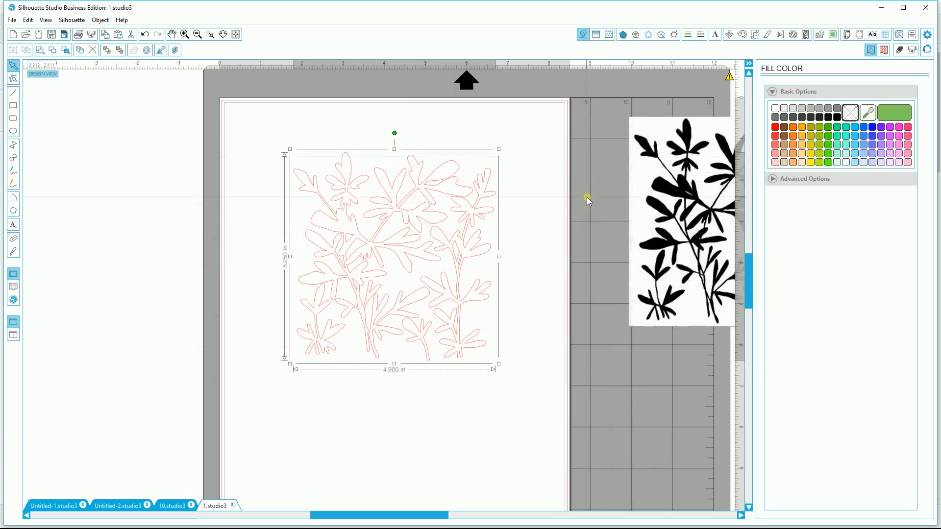
pyautogui.click(837, 117)
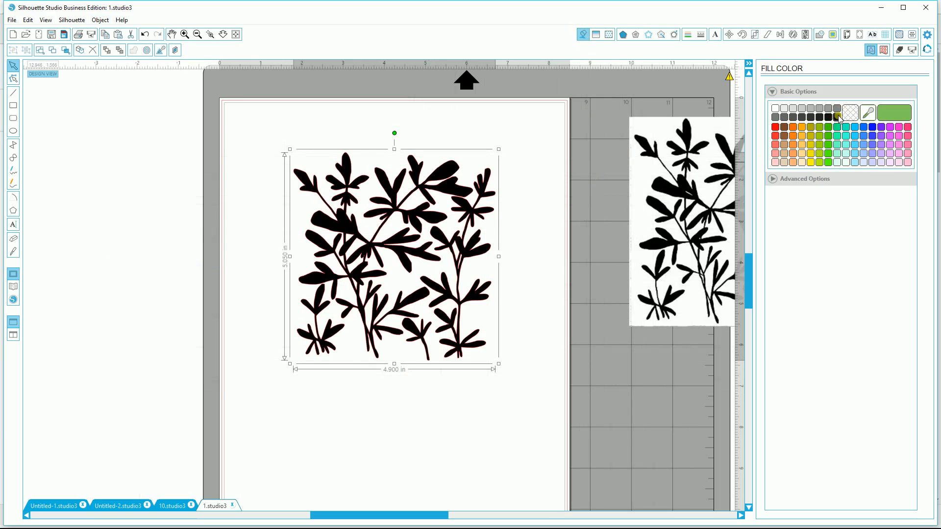
pyautogui.click(688, 35)
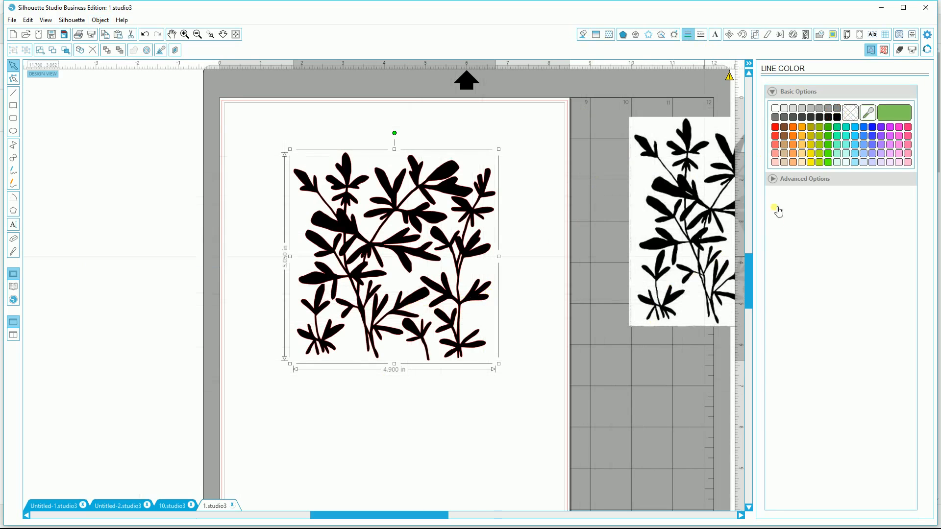
pyautogui.click(837, 117)
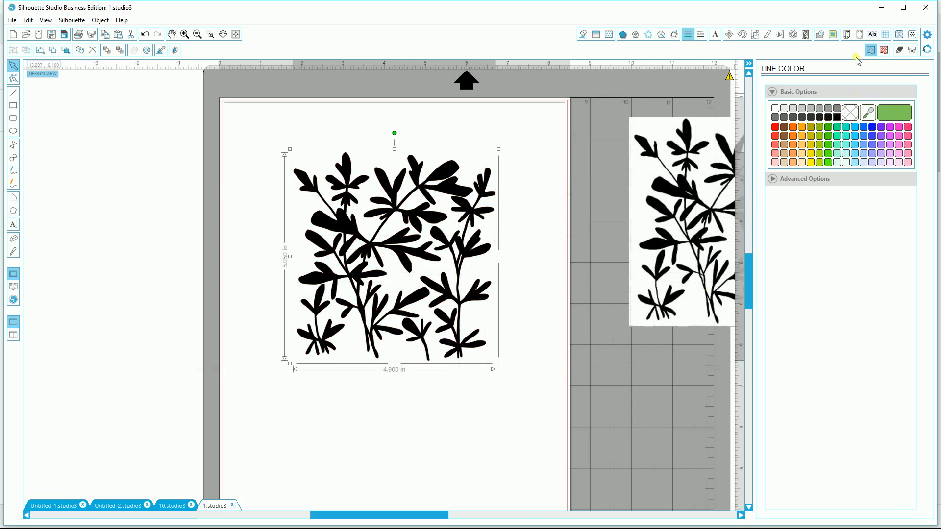
# Step: Move the original vine picture around beside the filled trace for comparison, and delete that picture
pyautogui.moveTo(655, 185); pyautogui.dragTo(617, 226)
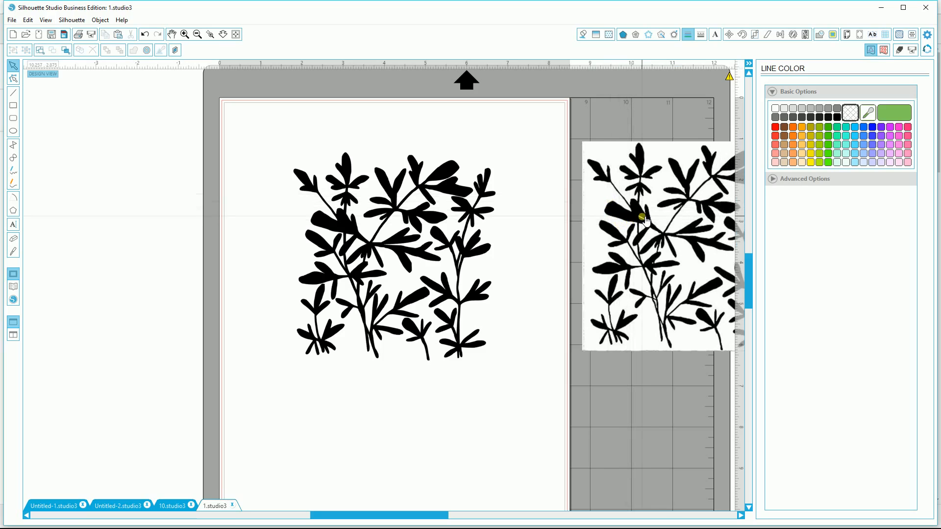
pyautogui.moveTo(624, 227); pyautogui.dragTo(653, 207)
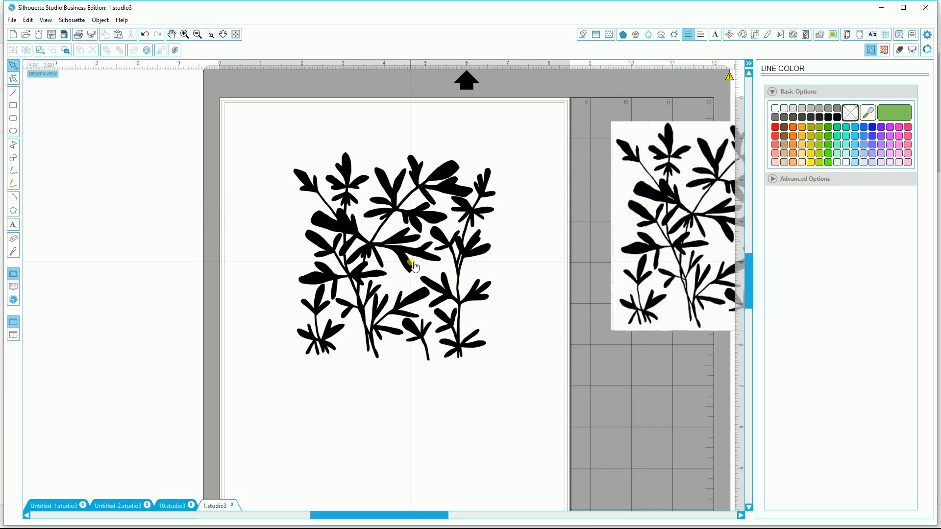
pyautogui.moveTo(627, 258); pyautogui.dragTo(516, 290)
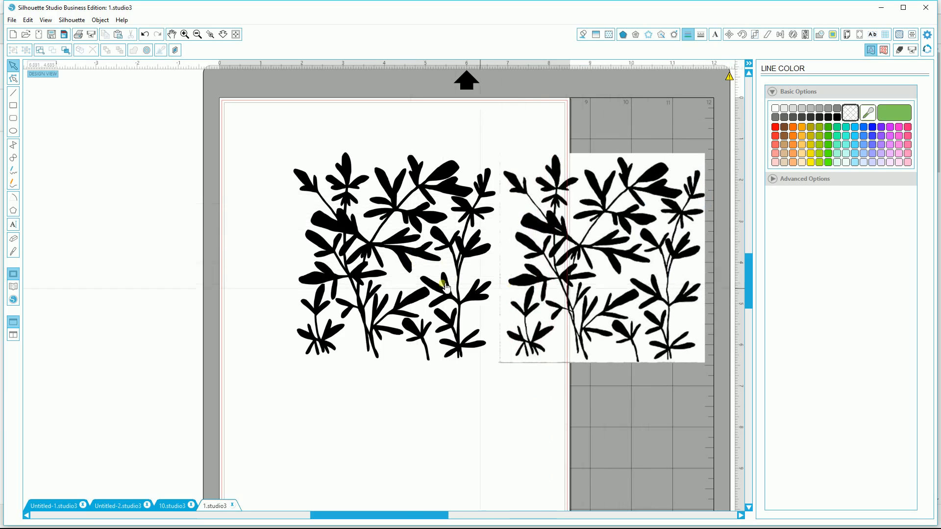
pyautogui.moveTo(567, 273); pyautogui.dragTo(654, 243)
pyautogui.rightClick(650, 240)
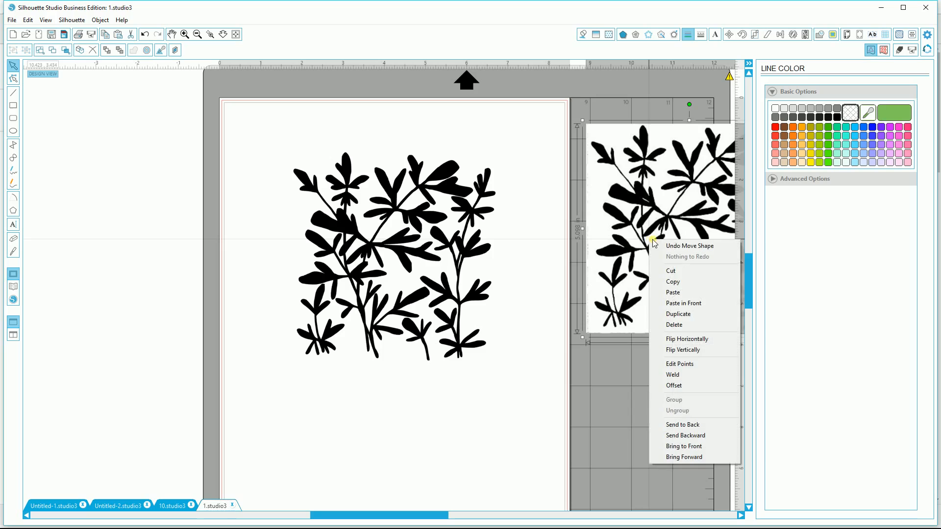
pyautogui.click(678, 326)
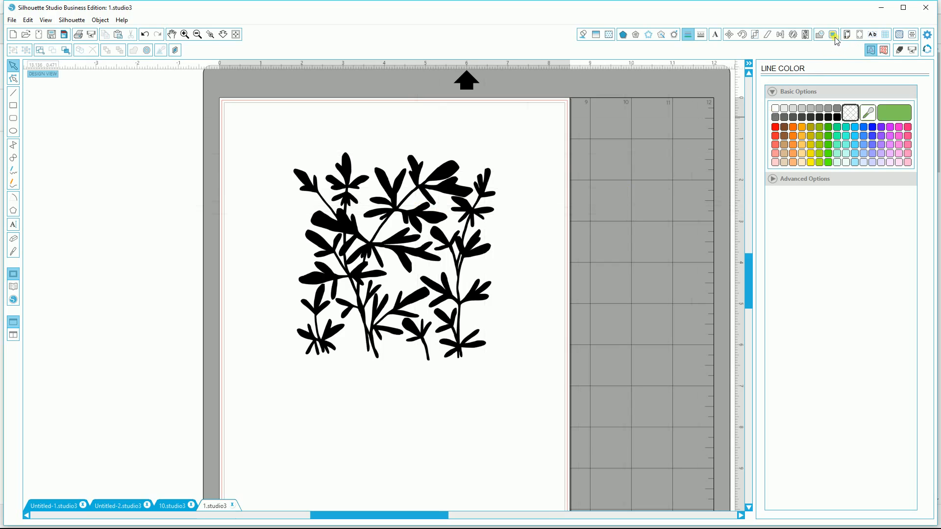
# Step: Turn on registration marks for the page using the Type 1 style
pyautogui.click(860, 35)
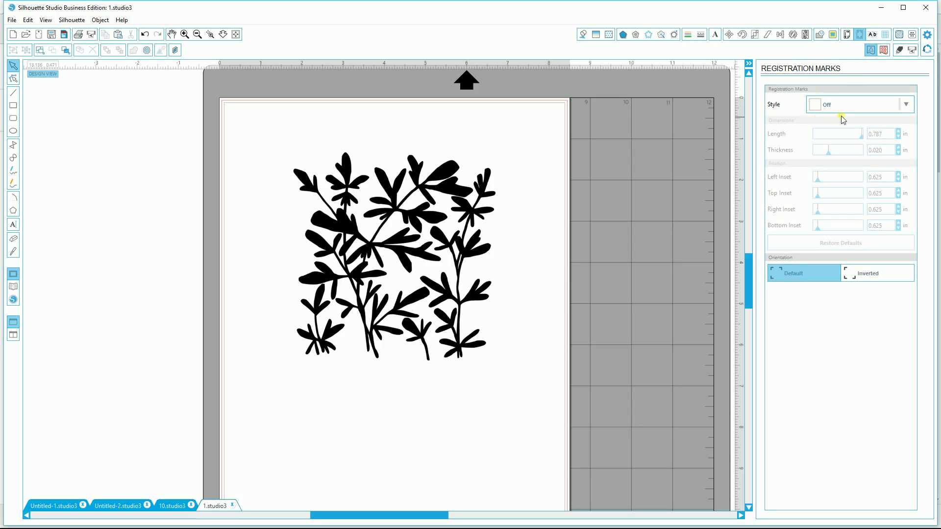
pyautogui.click(907, 108)
pyautogui.click(859, 143)
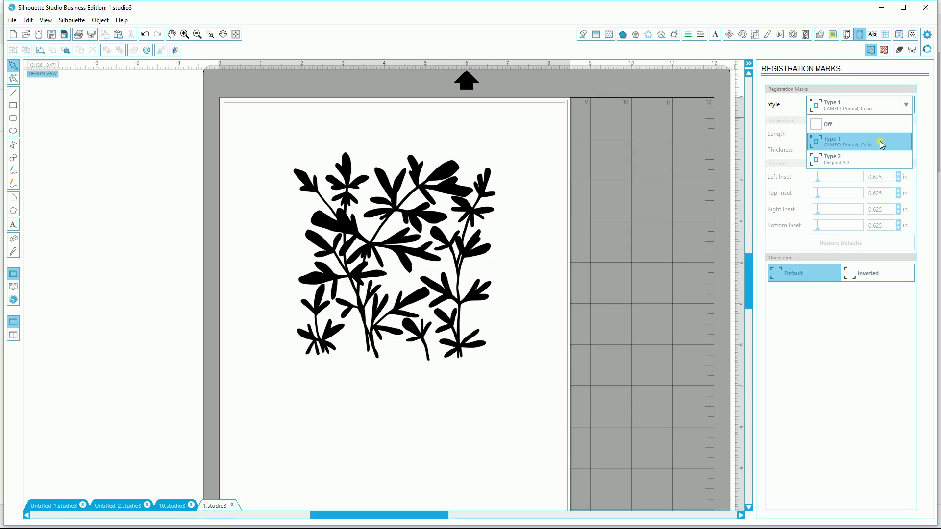
pyautogui.click(881, 144)
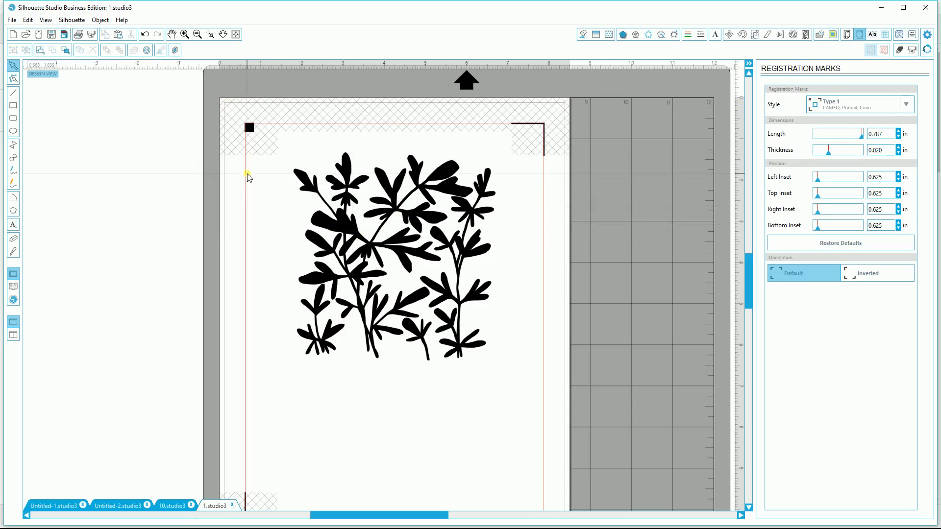
# Step: Reposition the vine artwork in the page's upper-left area, with its left edge along the red cut border
pyautogui.moveTo(344, 219); pyautogui.dragTo(261, 241)
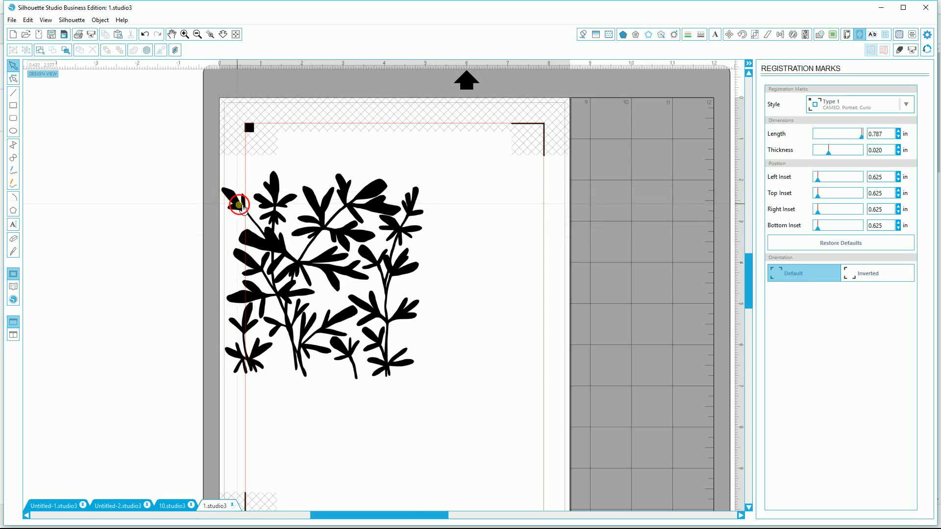
pyautogui.moveTo(240, 206); pyautogui.dragTo(244, 208)
pyautogui.moveTo(331, 271); pyautogui.dragTo(357, 245)
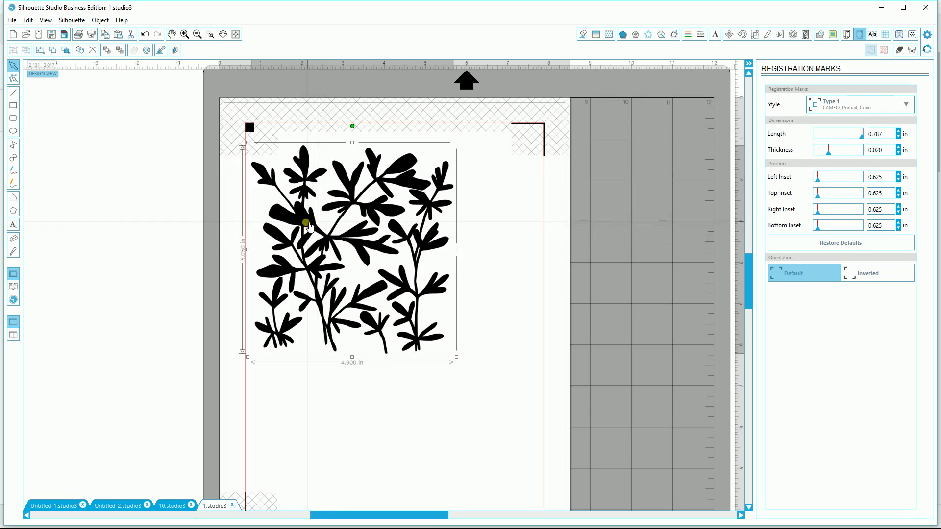
pyautogui.moveTo(307, 223)
pyautogui.mouseDown()
pyautogui.moveTo(316, 197)
pyautogui.moveTo(317, 225)
pyautogui.mouseUp()
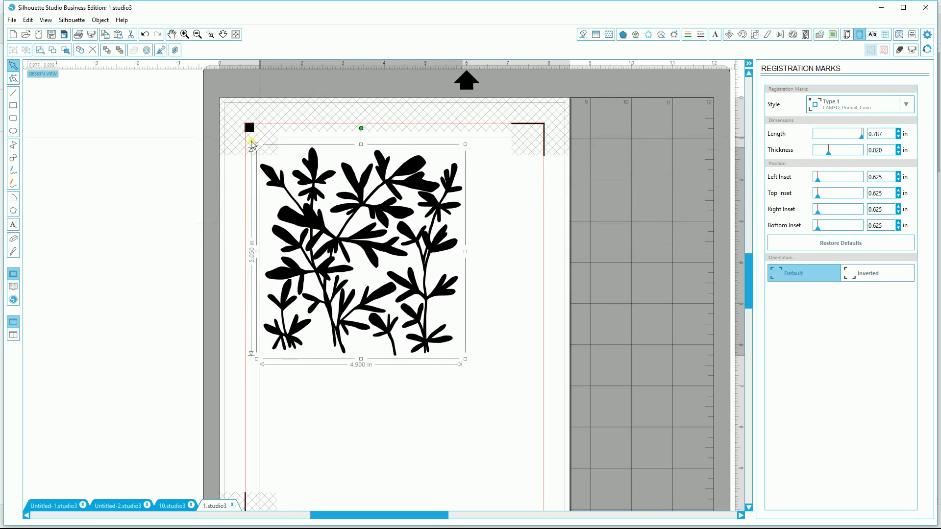
pyautogui.moveTo(278, 187); pyautogui.dragTo(265, 184)
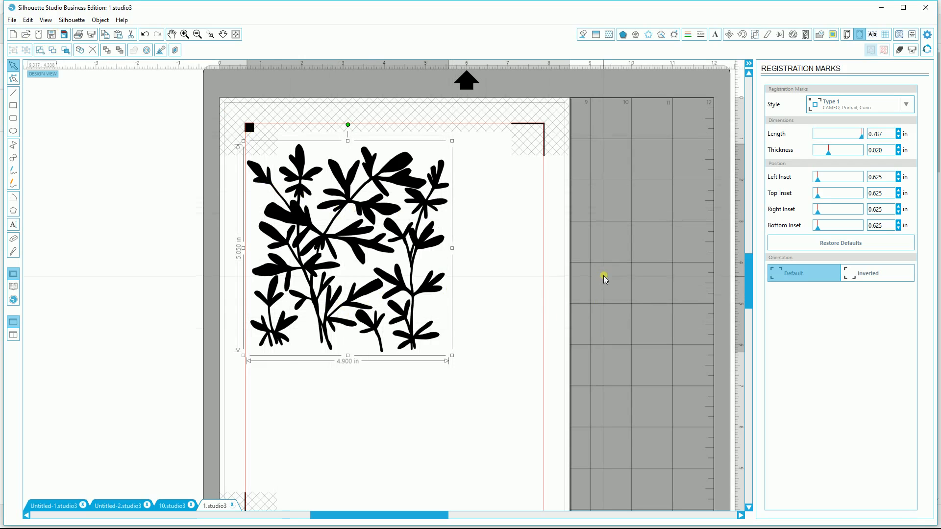
# Step: Start printing the page, and move the vine artwork down and to the right, clear of the hatched registration mark areas
pyautogui.moveTo(748, 278)
pyautogui.mouseDown()
pyautogui.moveTo(752, 307)
pyautogui.moveTo(753, 275)
pyautogui.mouseUp()
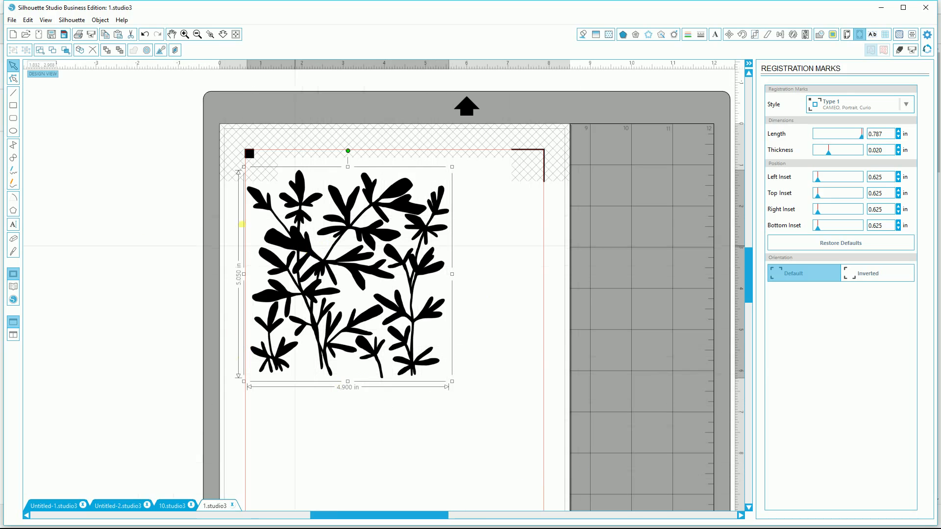
pyautogui.click(12, 21)
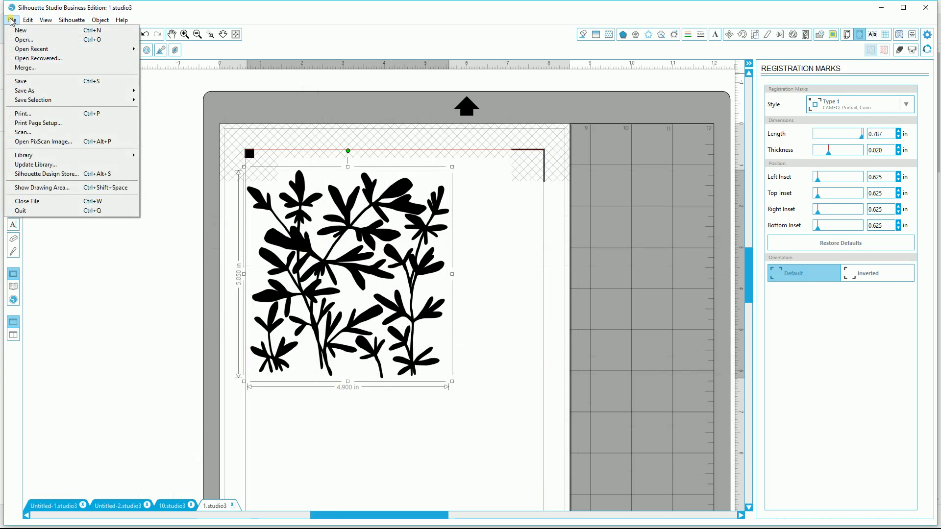
pyautogui.click(29, 114)
pyautogui.click(298, 246)
pyautogui.moveTo(297, 246); pyautogui.dragTo(322, 273)
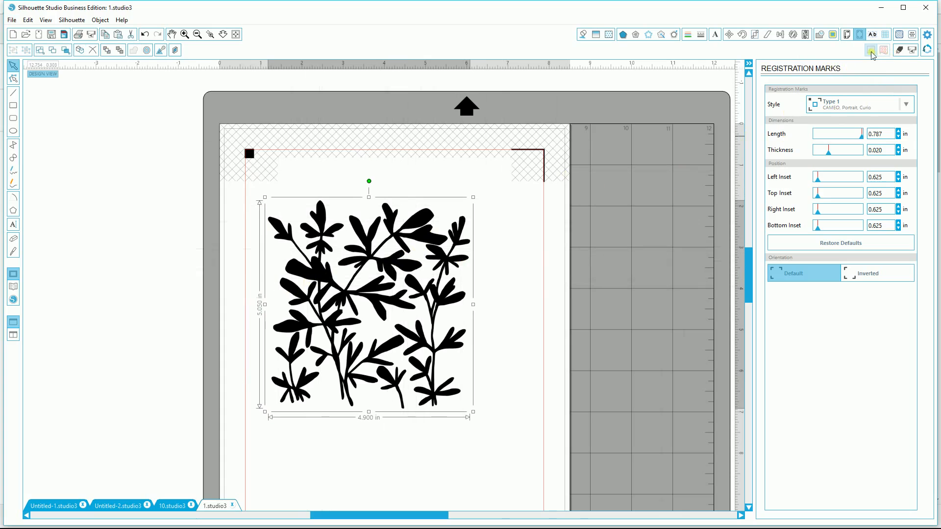
# Step: Show the cut settings and inspect the cut lines around the upper-left vine leaves up close
pyautogui.click(902, 50)
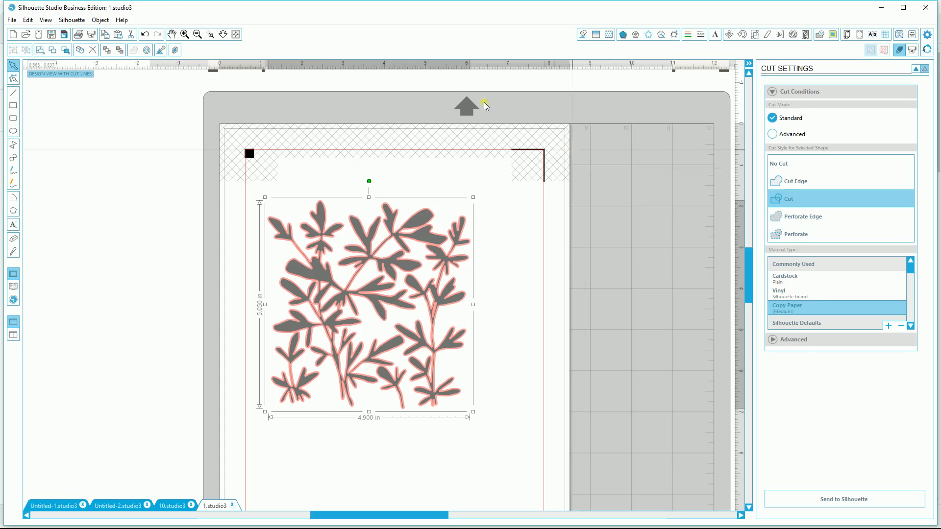
pyautogui.click(210, 34)
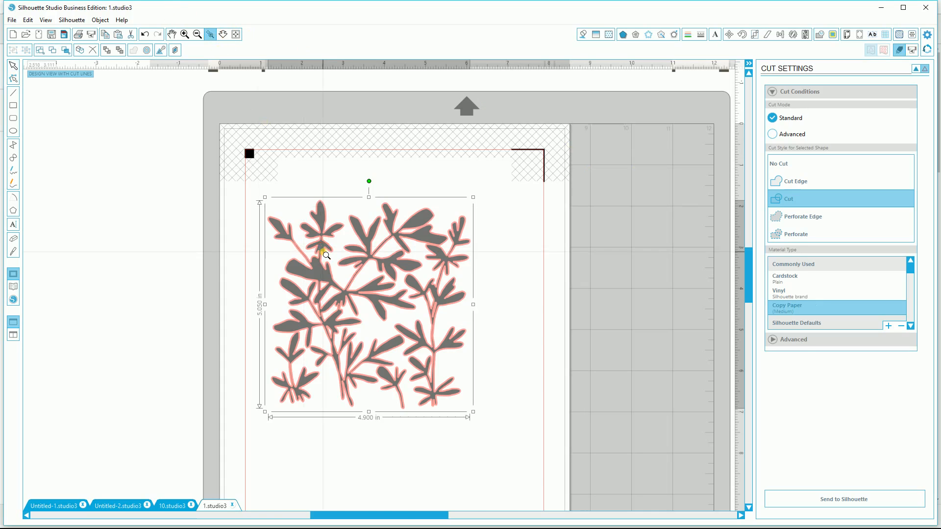
pyautogui.click(321, 253)
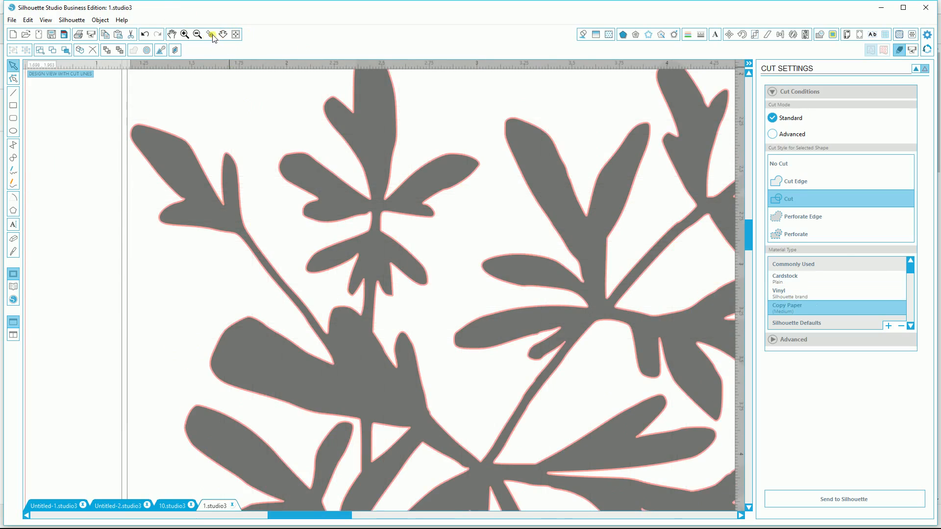
# Step: Turn off the cut line preview and deselect the vine artwork with the whole design in view
pyautogui.click(916, 69)
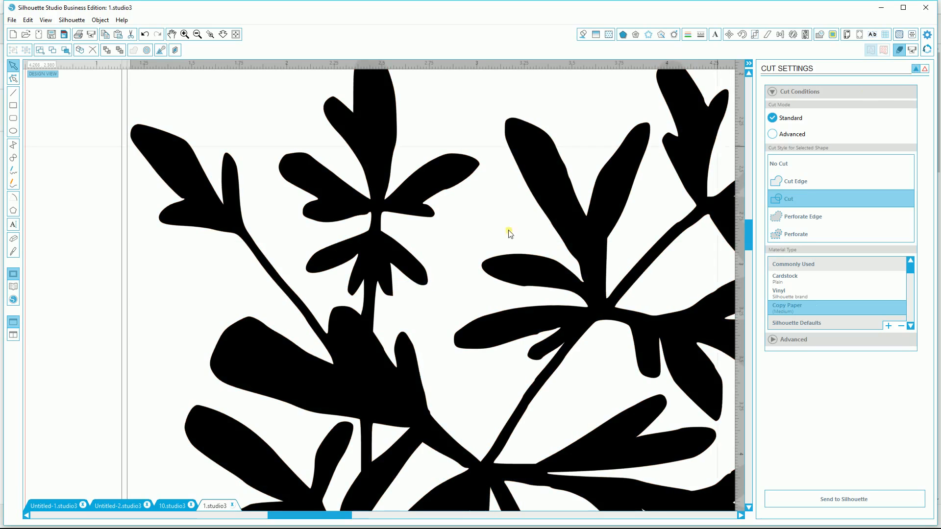
pyautogui.click(198, 34)
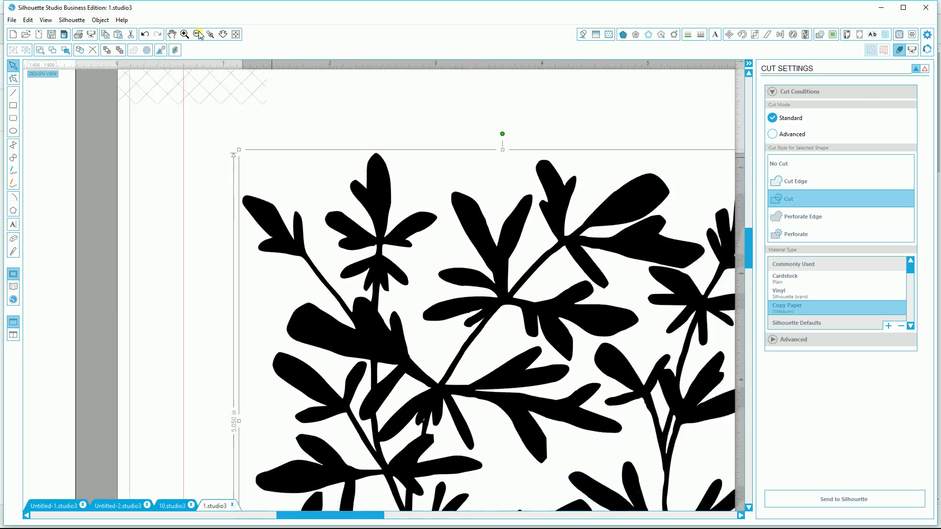
pyautogui.click(199, 34)
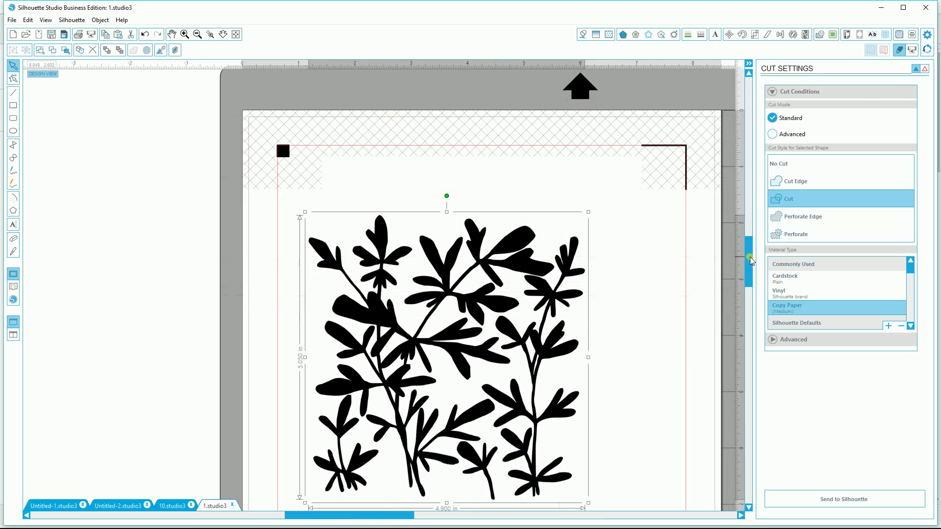
pyautogui.moveTo(749, 261); pyautogui.dragTo(753, 273)
pyautogui.click(198, 249)
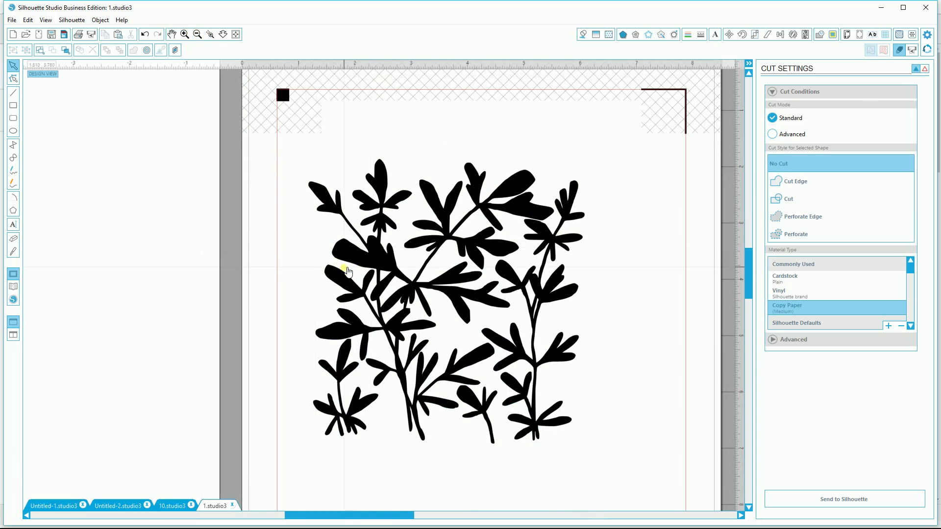
# Step: Try solid green and medium blue swatch fills on the whole vine artwork
pyautogui.click(375, 264)
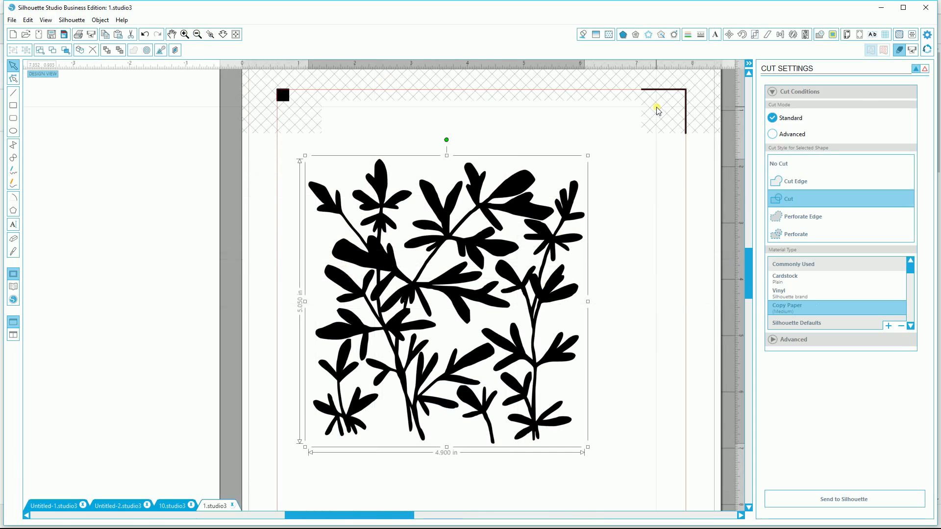
pyautogui.click(582, 34)
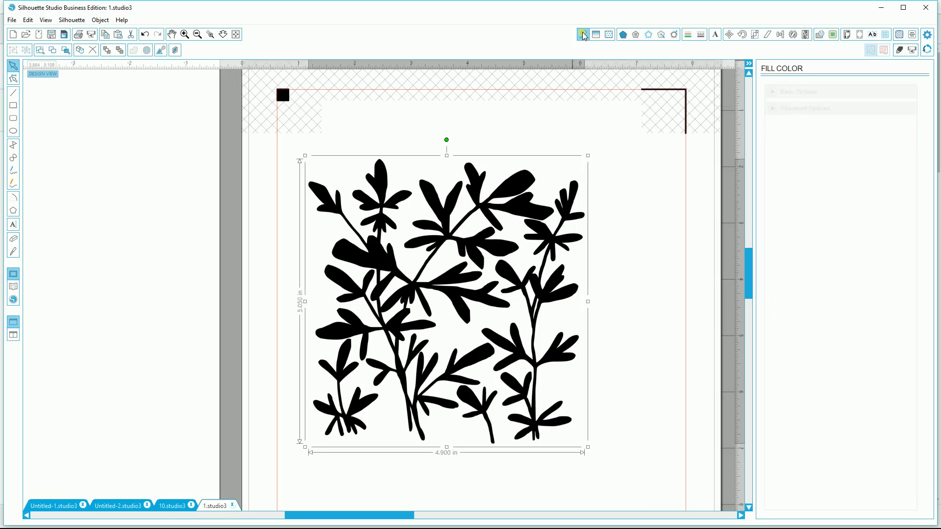
pyautogui.click(828, 128)
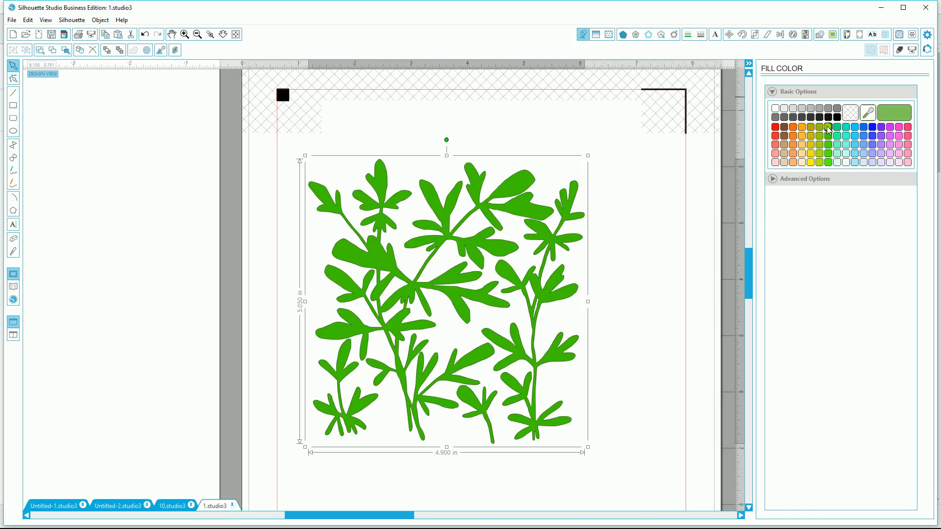
pyautogui.click(864, 145)
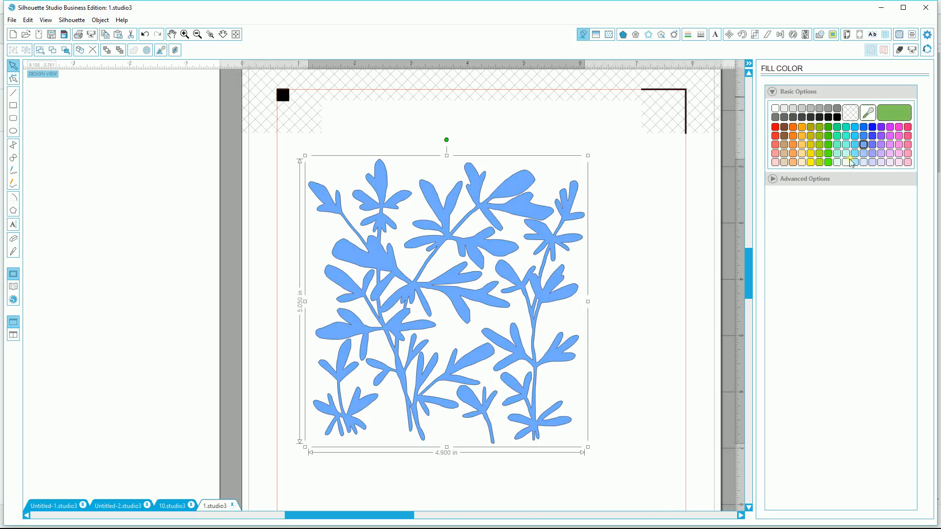
# Step: Give the vine artwork a custom light green fill, 99FEA3, using the advanced color options
pyautogui.click(773, 179)
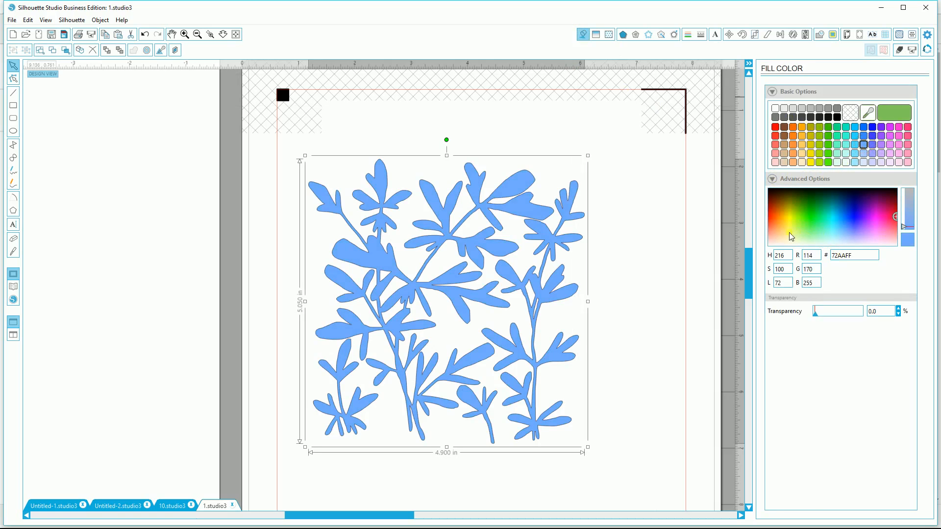
pyautogui.click(816, 216)
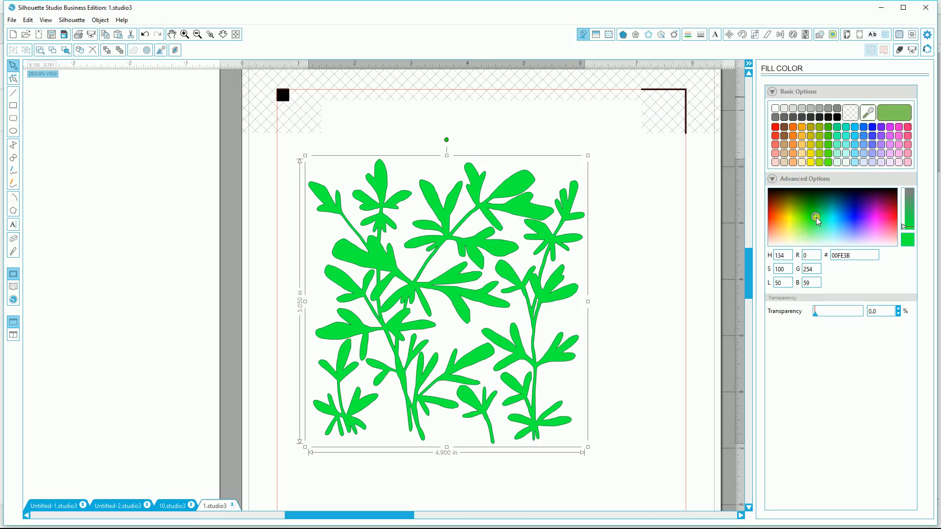
pyautogui.moveTo(820, 222)
pyautogui.mouseDown()
pyautogui.moveTo(833, 235)
pyautogui.moveTo(860, 228)
pyautogui.moveTo(806, 240)
pyautogui.moveTo(815, 239)
pyautogui.mouseUp()
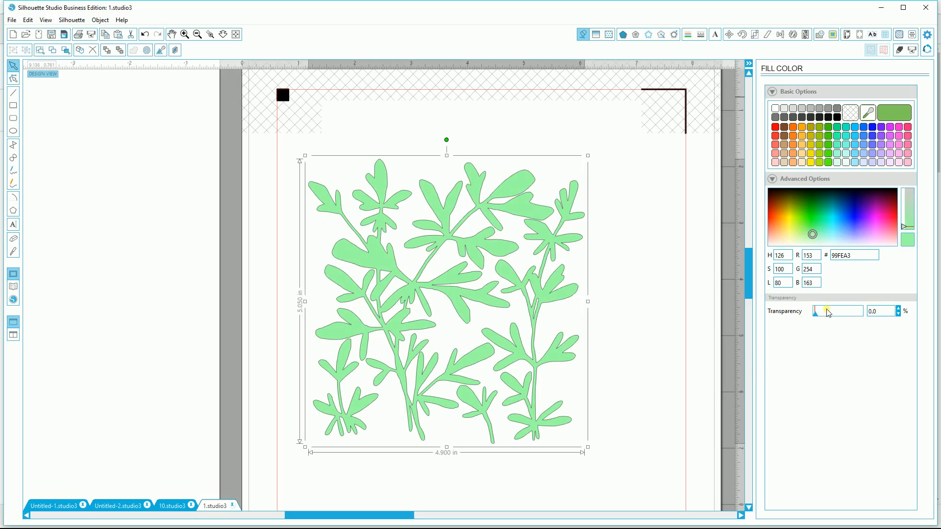
# Step: Set the vine's fill transparency to 36.6% and recolor it mint green, A1FFD7, leaving the artwork deselected
pyautogui.moveTo(815, 317); pyautogui.dragTo(835, 328)
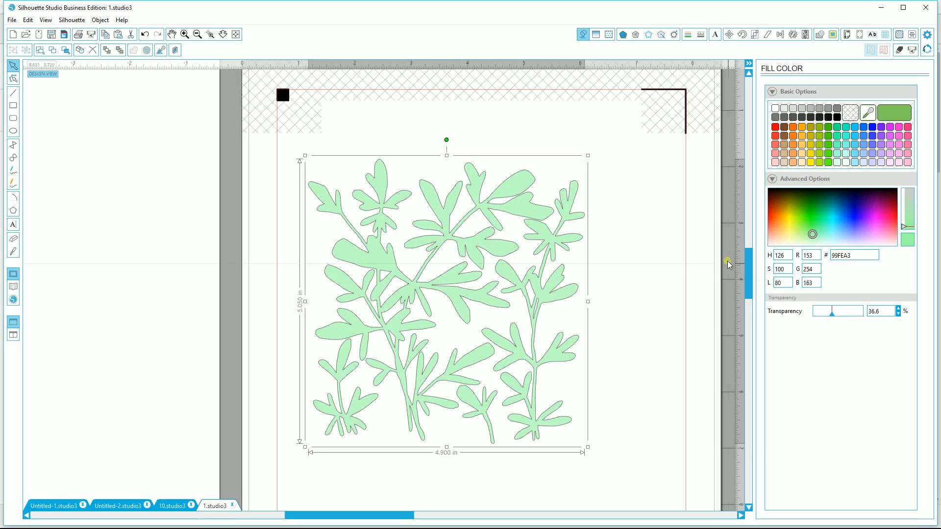
pyautogui.click(837, 154)
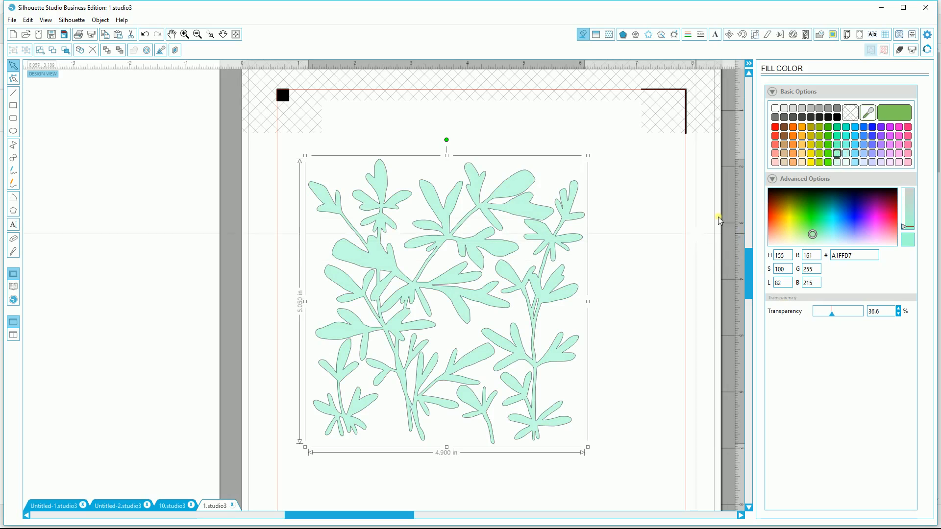
pyautogui.click(704, 230)
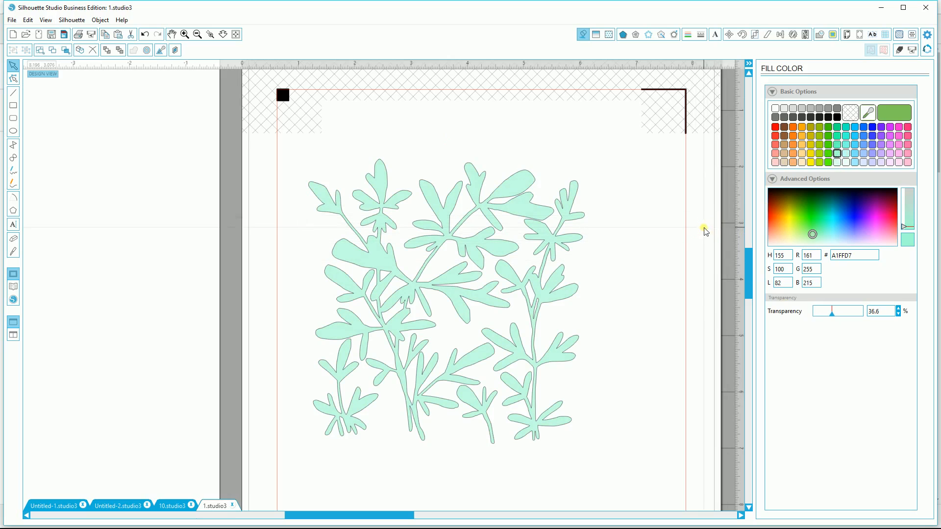
# Step: Fill the vine artwork with the mottled olive-green watercolor pattern
pyautogui.click(610, 34)
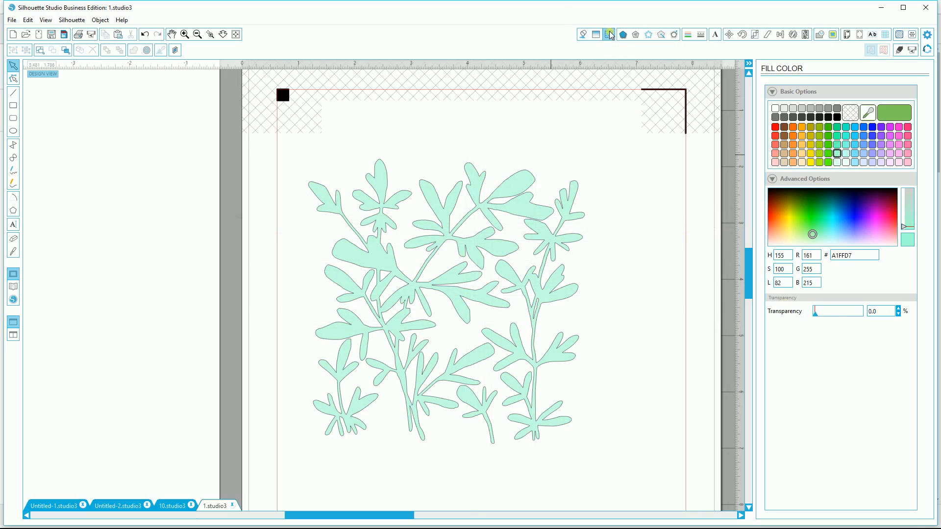
pyautogui.click(482, 254)
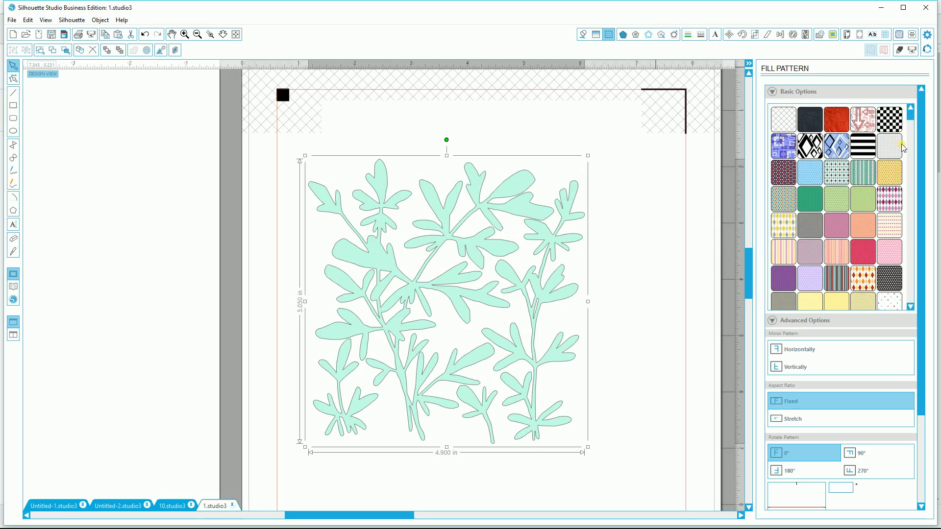
pyautogui.moveTo(914, 111); pyautogui.dragTo(906, 231)
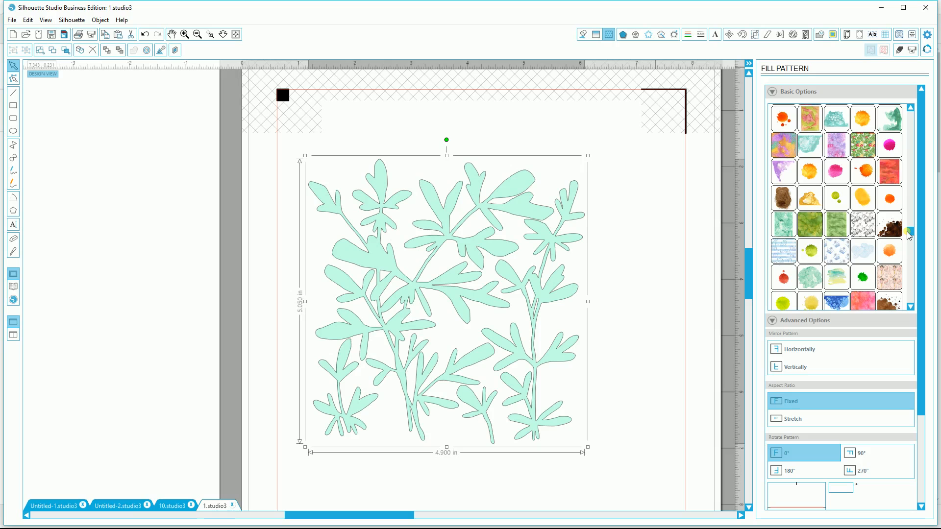
pyautogui.click(807, 230)
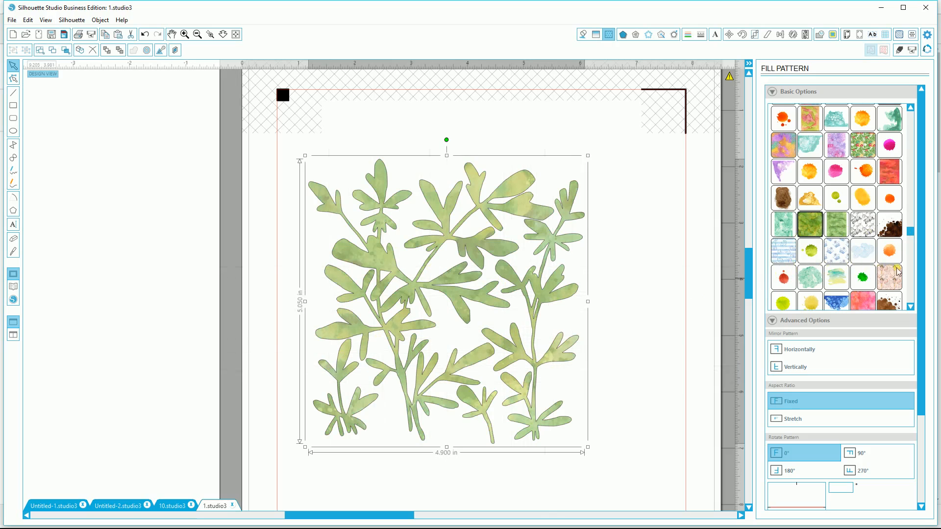
# Step: Try the pink-orange watercolor pattern and the multicolored pink, yellow and green one on the vine
pyautogui.click(862, 304)
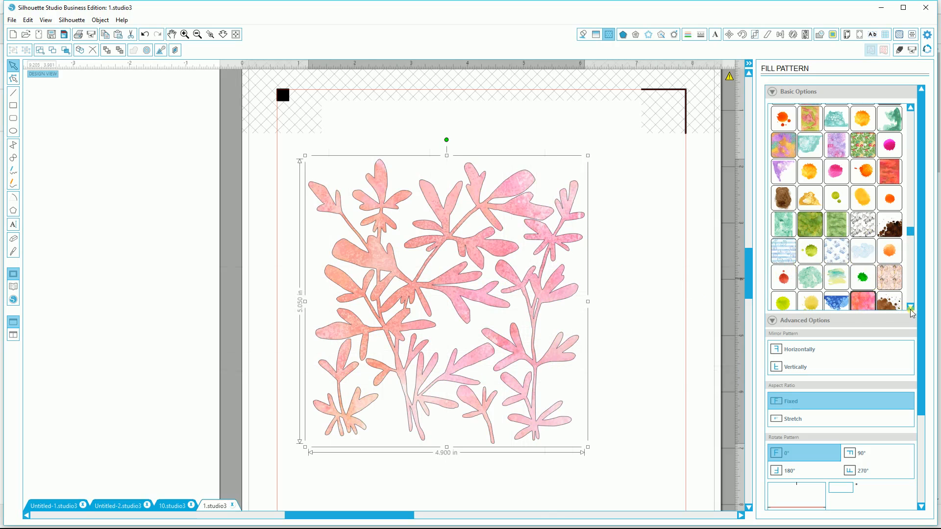
pyautogui.scroll(-3, 910, 308)
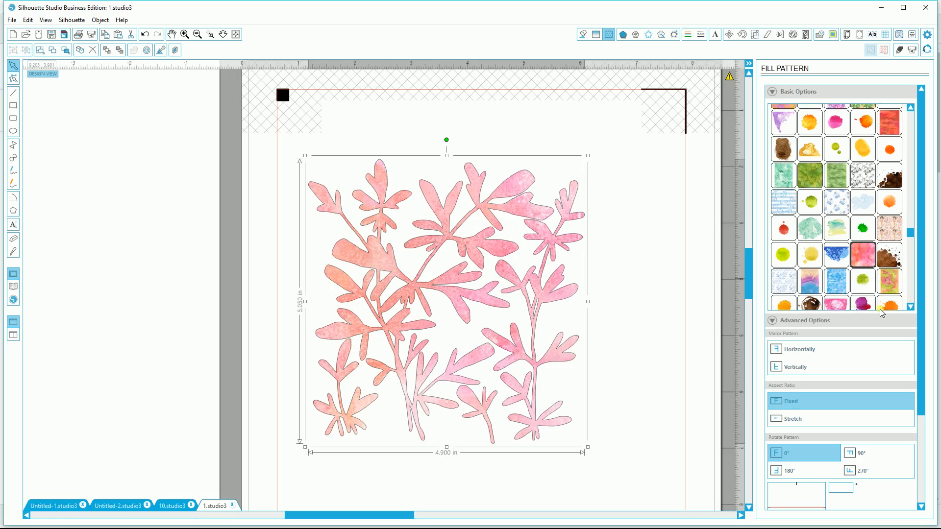
pyautogui.click(888, 282)
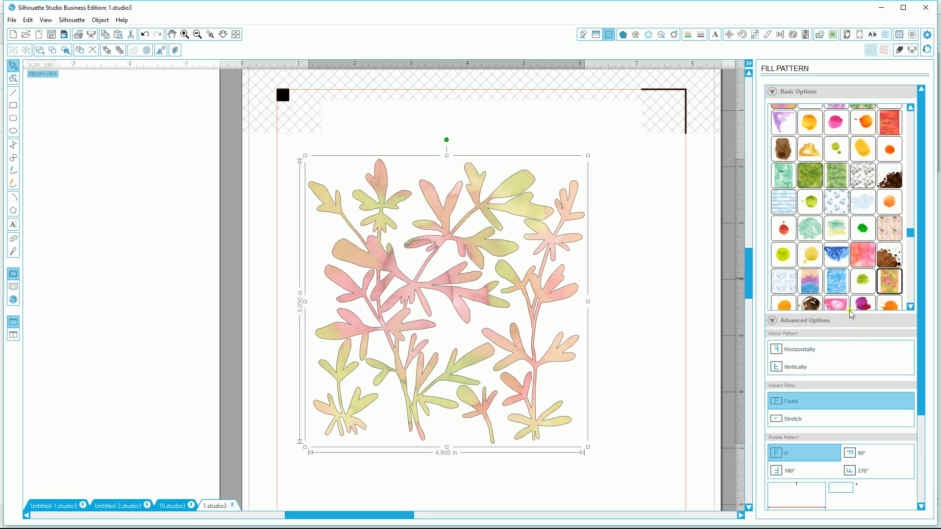
# Step: Fill the vine with the dark green paint splotch pattern and scale the pattern to 431.4% to cover every leaf
pyautogui.scroll(-3, 910, 309)
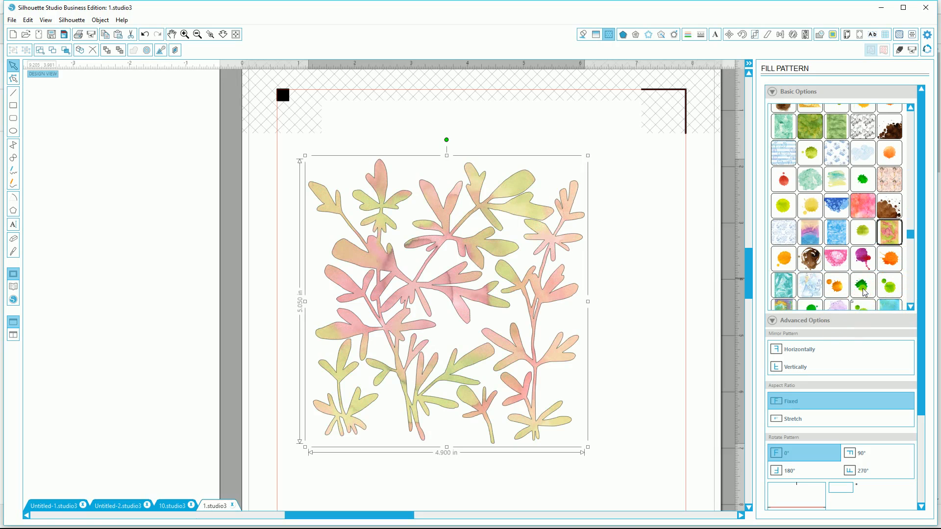
pyautogui.click(863, 289)
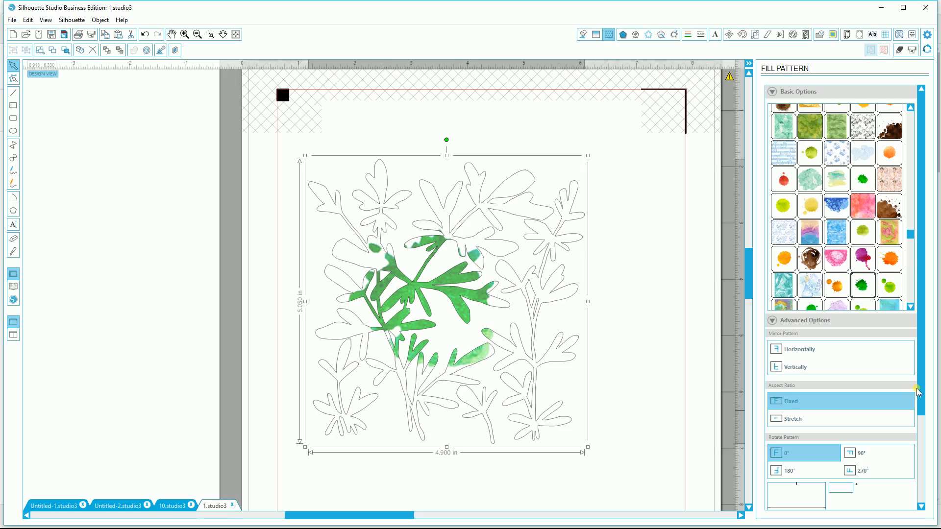
pyautogui.moveTo(921, 401); pyautogui.dragTo(922, 421)
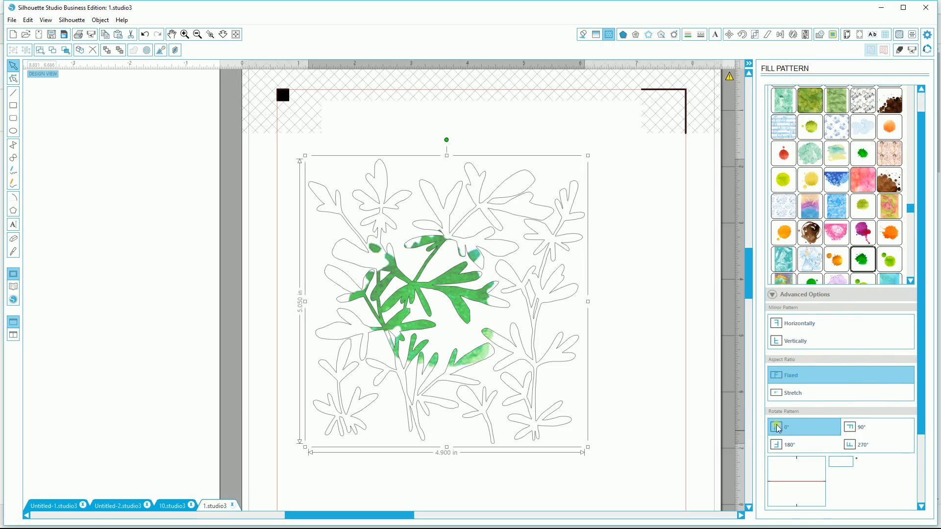
pyautogui.moveTo(921, 431); pyautogui.dragTo(934, 498)
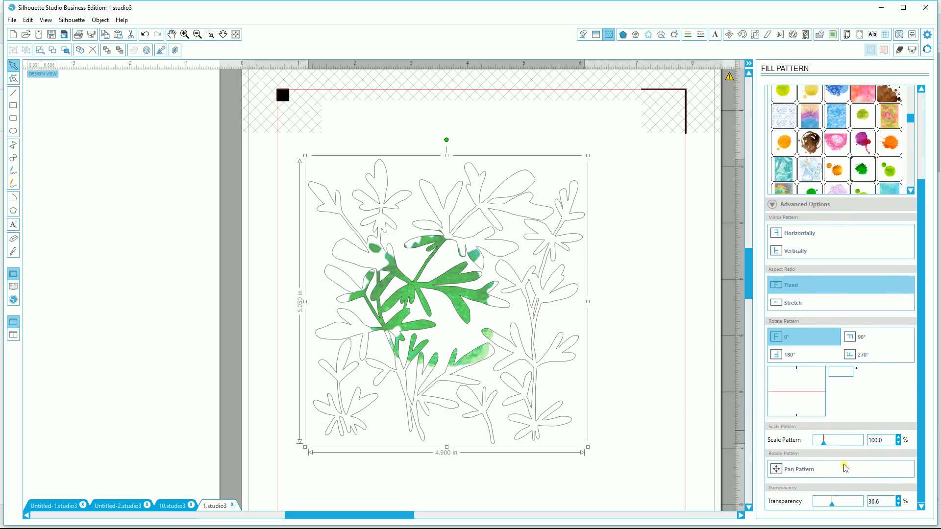
pyautogui.moveTo(826, 447); pyautogui.dragTo(856, 448)
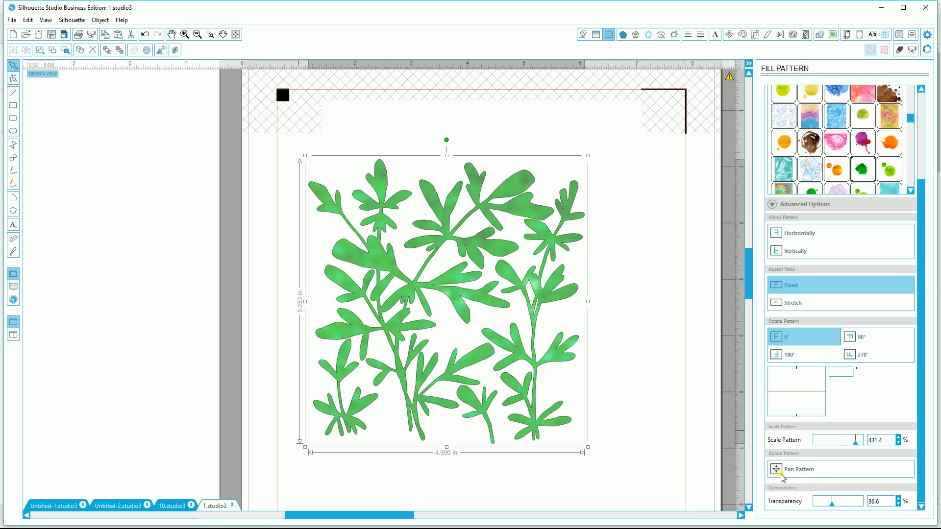
# Step: Try the pink watercolor, orange splotch and magenta-purple splotch patterns on the vine
pyautogui.click(837, 142)
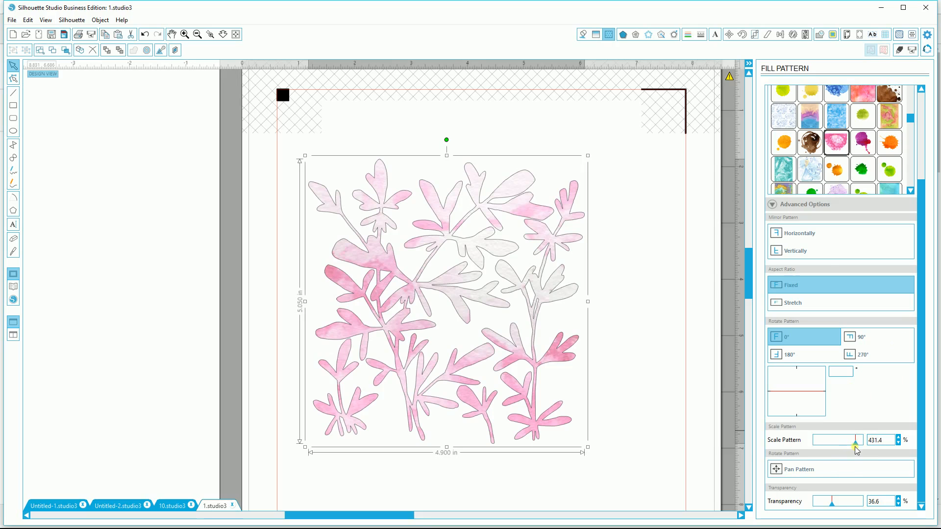
pyautogui.click(838, 171)
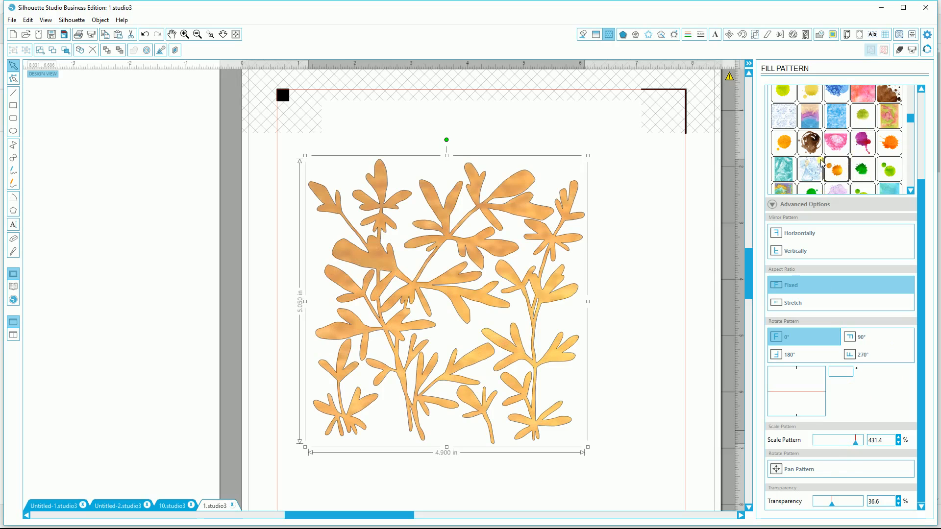
pyautogui.click(910, 190)
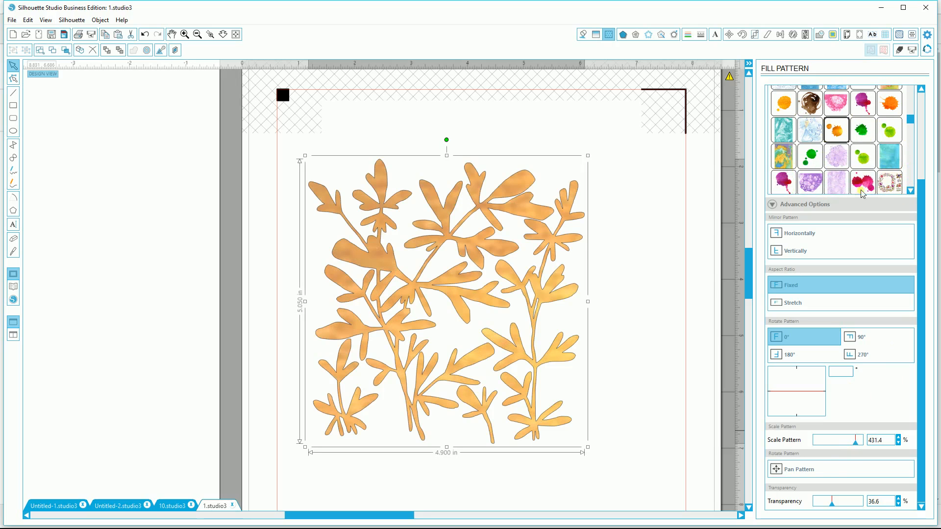
pyautogui.click(783, 184)
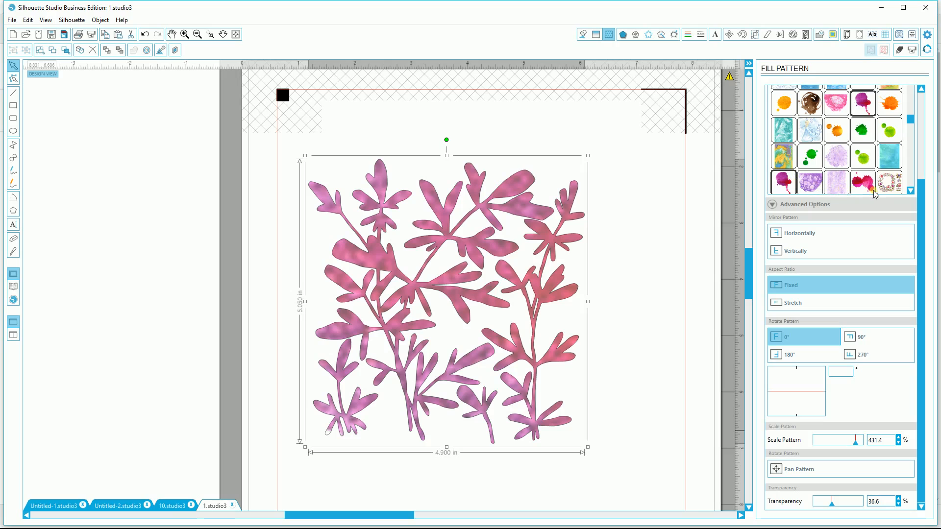
# Step: Fill the vine with the teal-green watercolor brush pattern and deselect the artwork
pyautogui.click(910, 191)
pyautogui.click(910, 191)
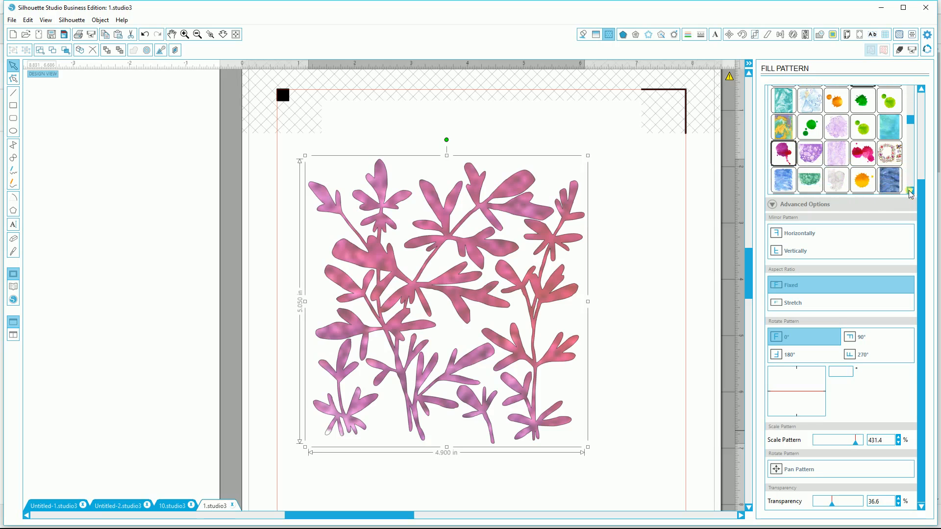
pyautogui.click(910, 191)
pyautogui.click(811, 162)
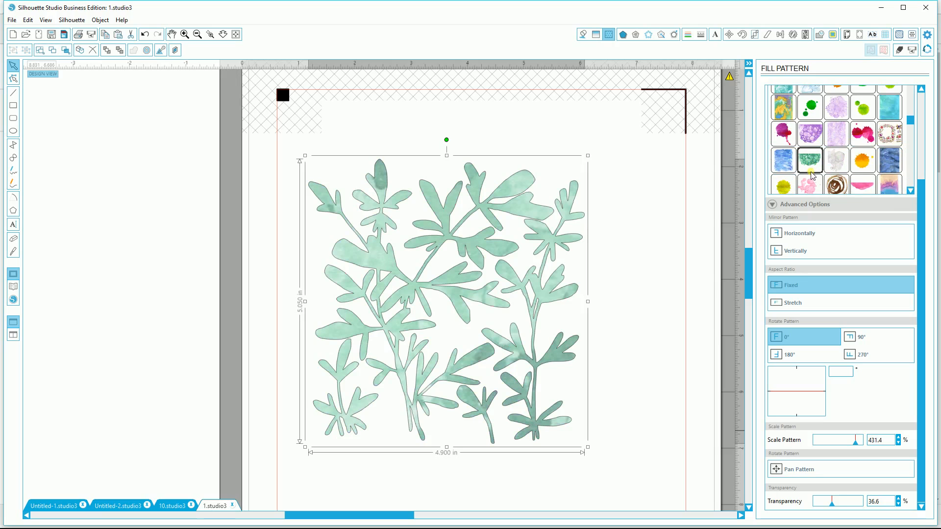
pyautogui.click(659, 258)
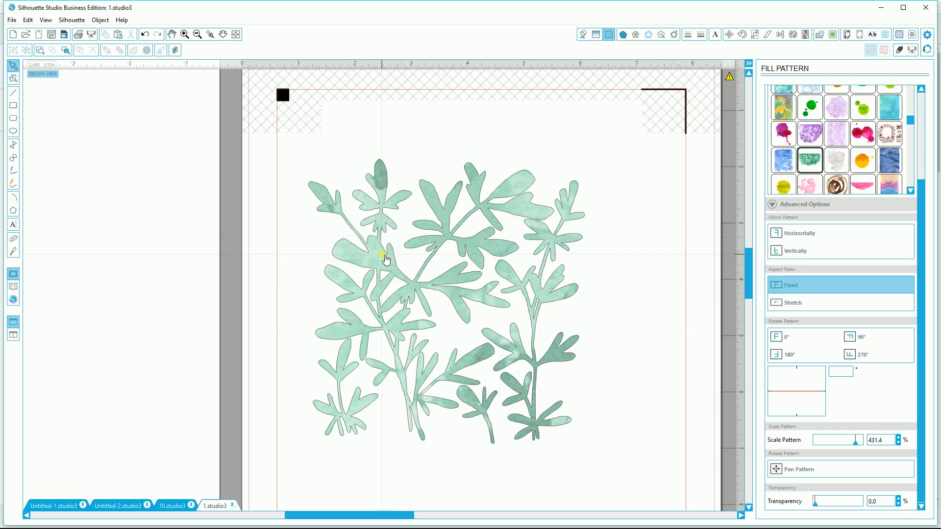
# Step: Apply a Colorize effect with a hue of 48.4 to the vine's pattern fill, turning it dusty pink
pyautogui.click(381, 229)
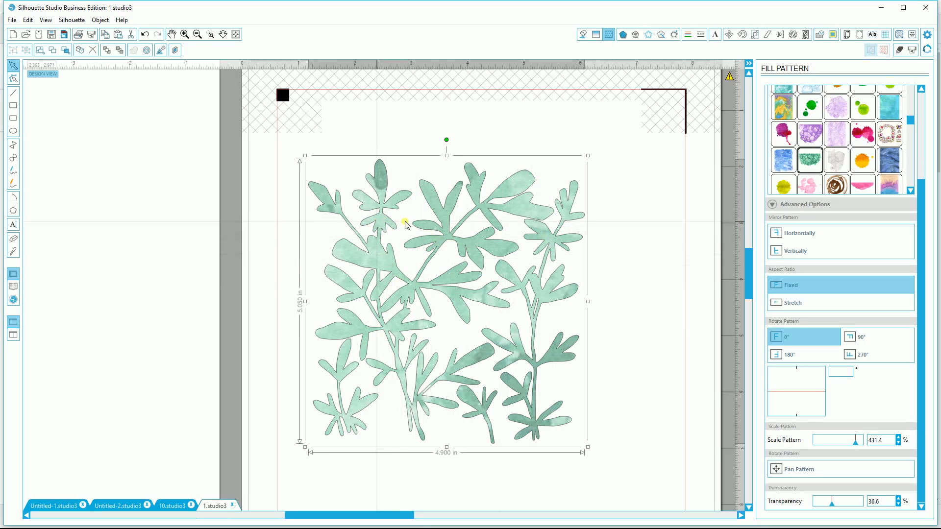
pyautogui.click(661, 35)
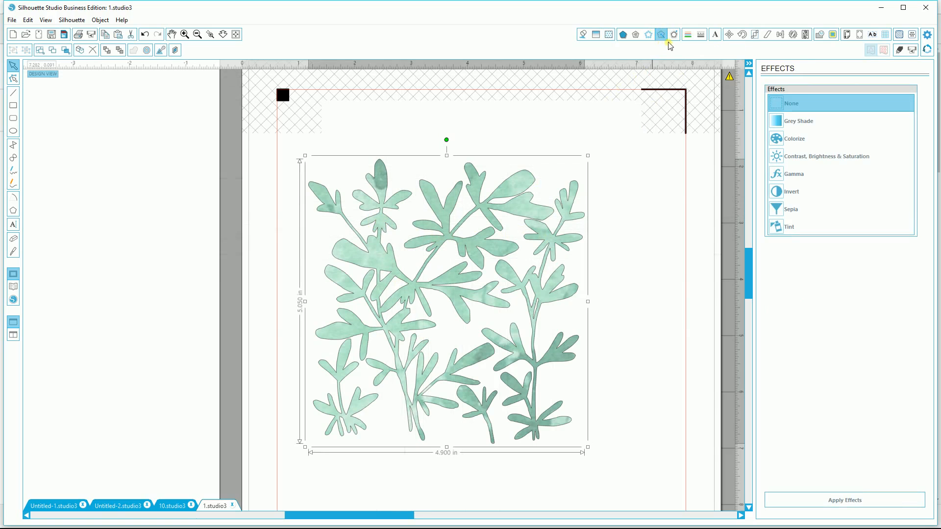
pyautogui.click(779, 142)
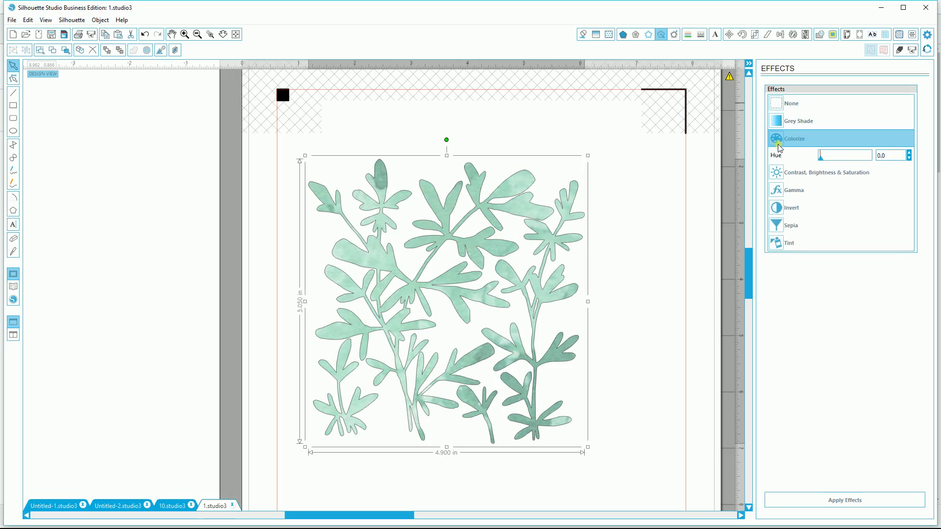
pyautogui.moveTo(827, 161); pyautogui.dragTo(850, 157)
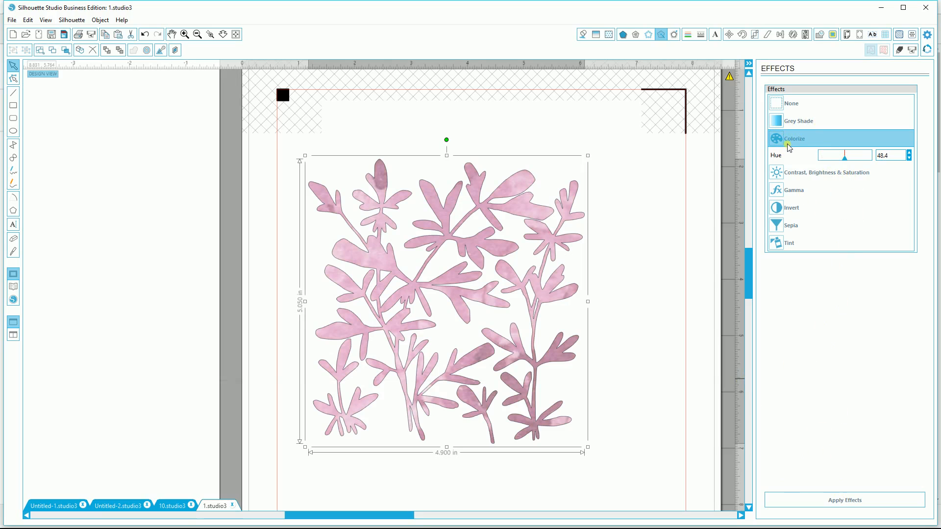
pyautogui.click(845, 501)
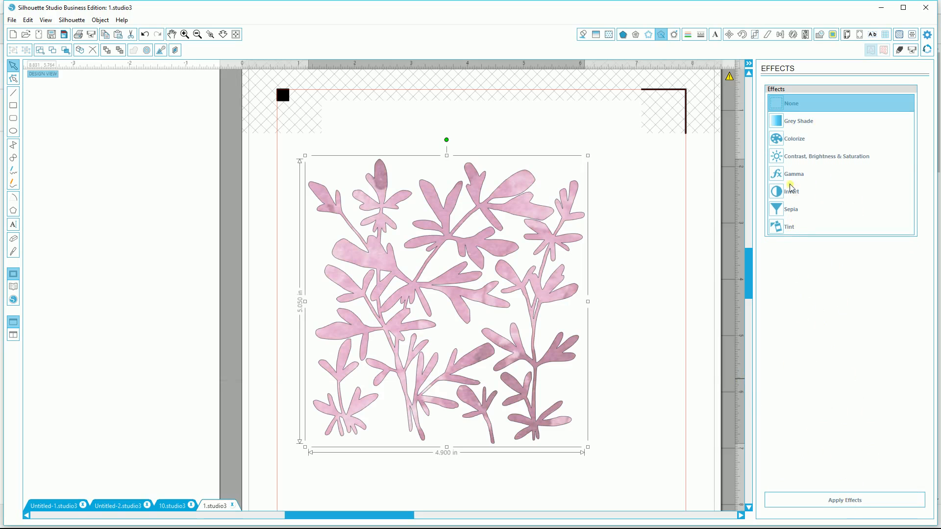
# Step: Apply a Gamma effect with an amount of 13.6 to the vine's pattern fill
pyautogui.click(787, 176)
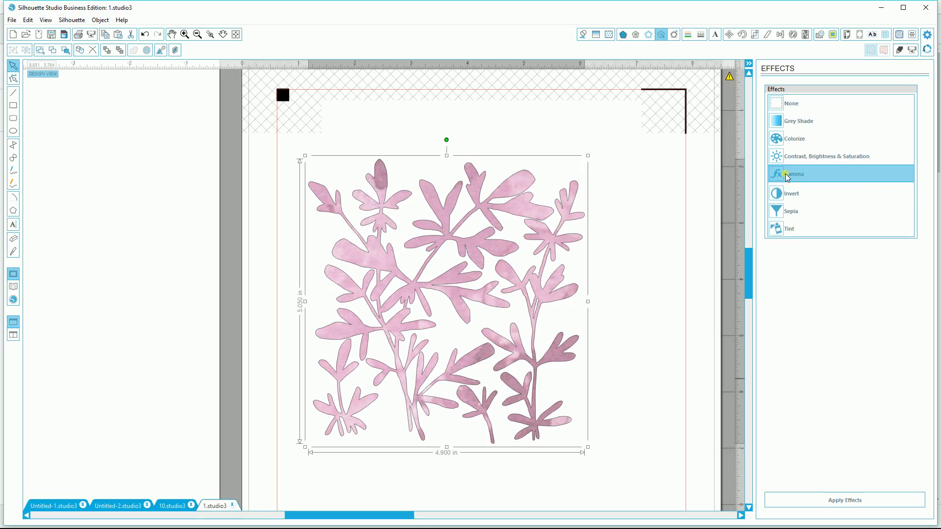
pyautogui.moveTo(845, 194); pyautogui.dragTo(829, 206)
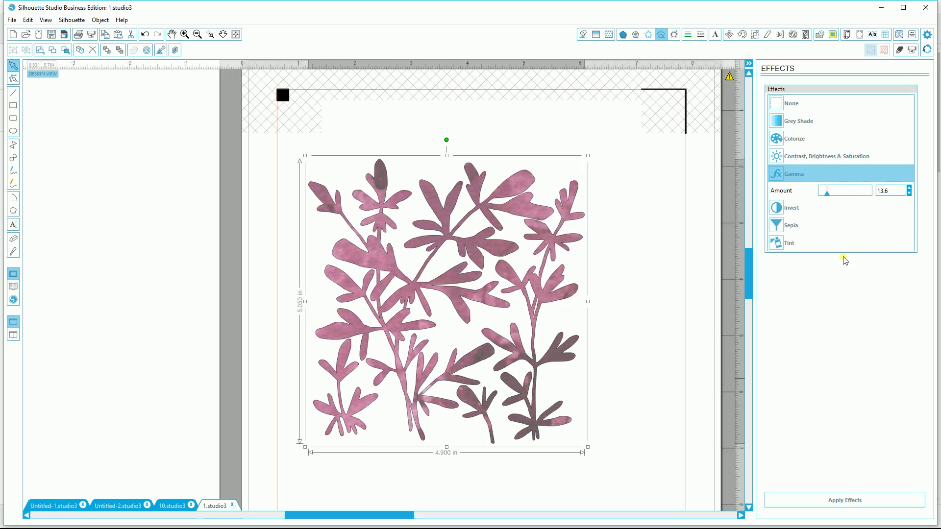
pyautogui.click(842, 505)
# Step: Raise the brightness of the vine's pattern fill to 29.7 with the Contrast, Brightness & Saturation effect
pyautogui.click(814, 156)
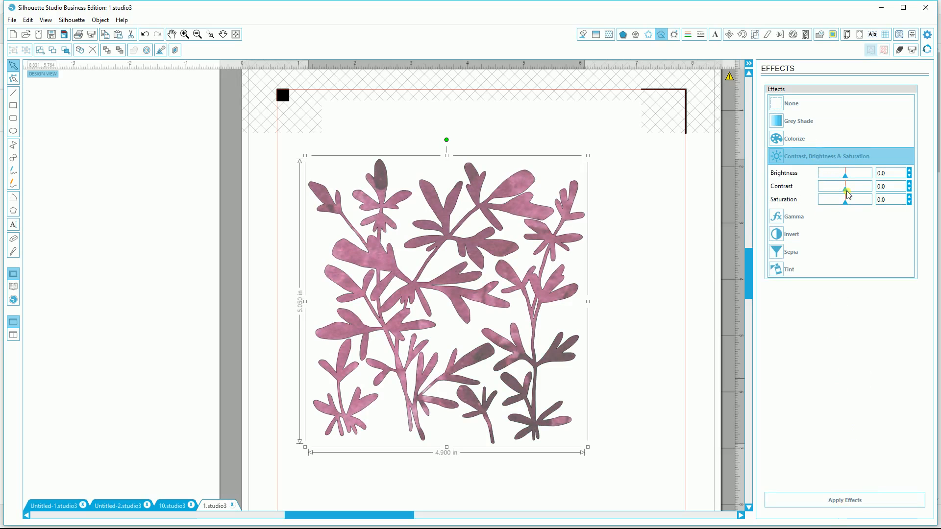
pyautogui.moveTo(846, 179); pyautogui.dragTo(862, 180)
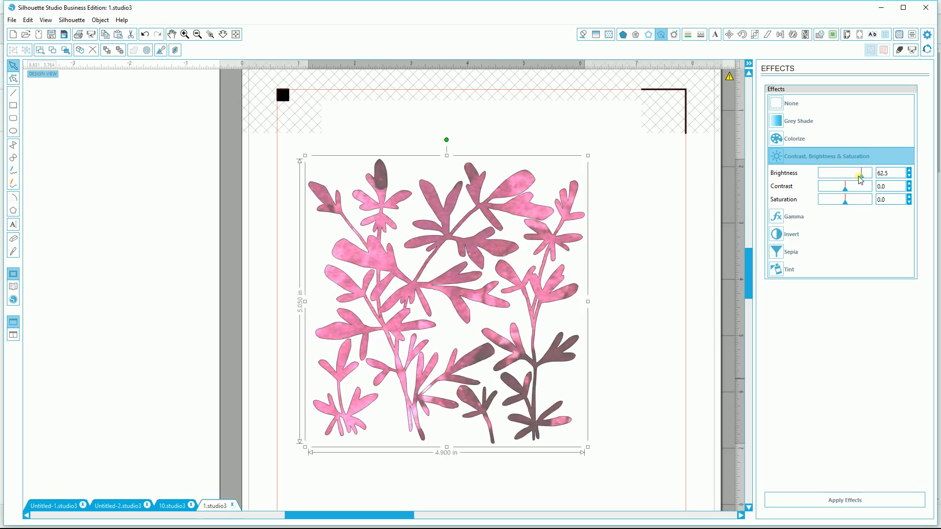
pyautogui.moveTo(858, 178); pyautogui.dragTo(858, 179)
pyautogui.moveTo(856, 181); pyautogui.dragTo(854, 181)
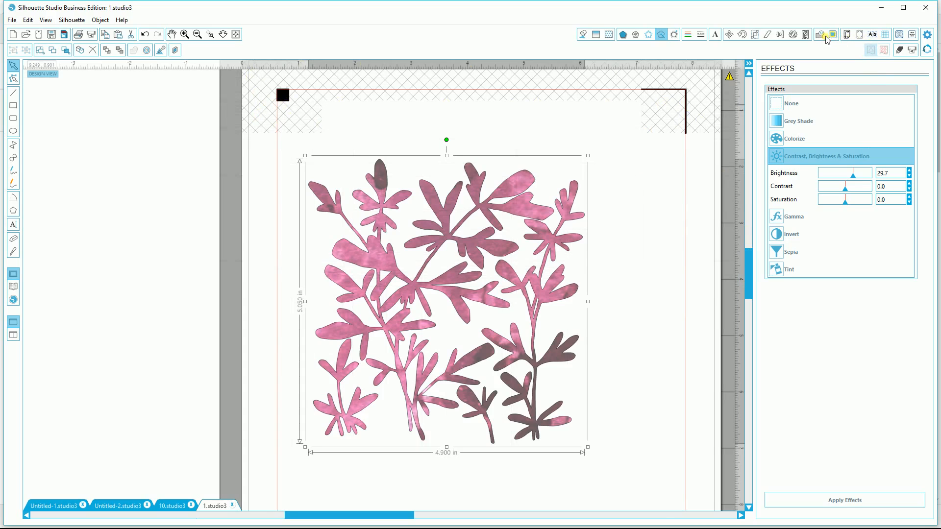
# Step: Turn off the page's registration marks and deselect the vine
pyautogui.click(859, 34)
pyautogui.click(908, 105)
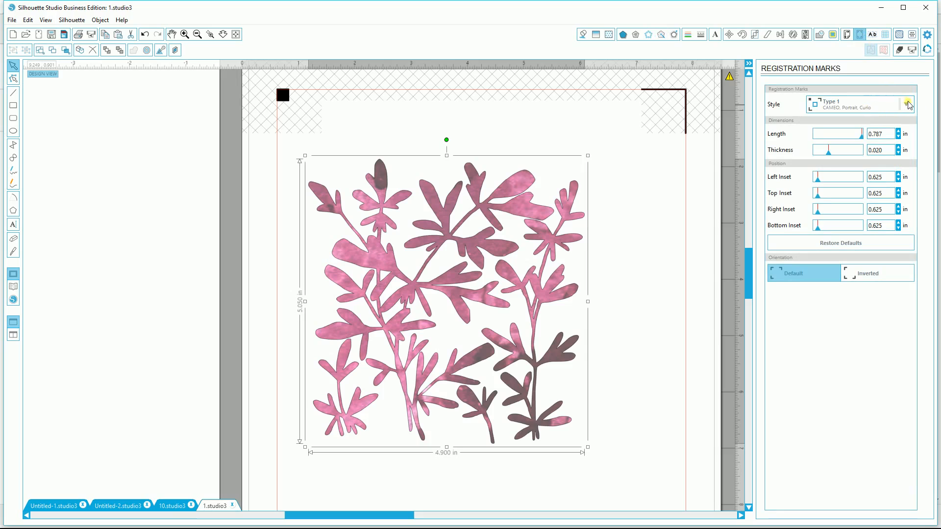
pyautogui.click(908, 106)
pyautogui.click(834, 123)
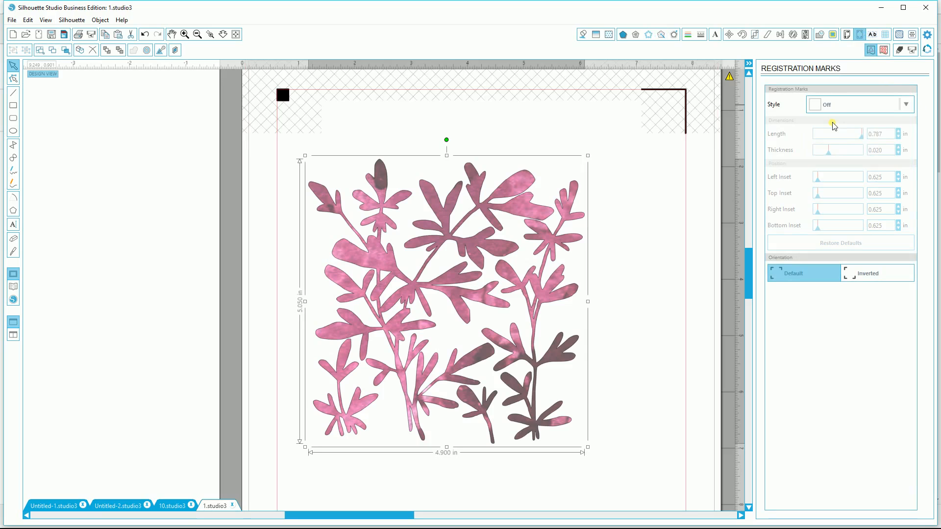
pyautogui.click(147, 205)
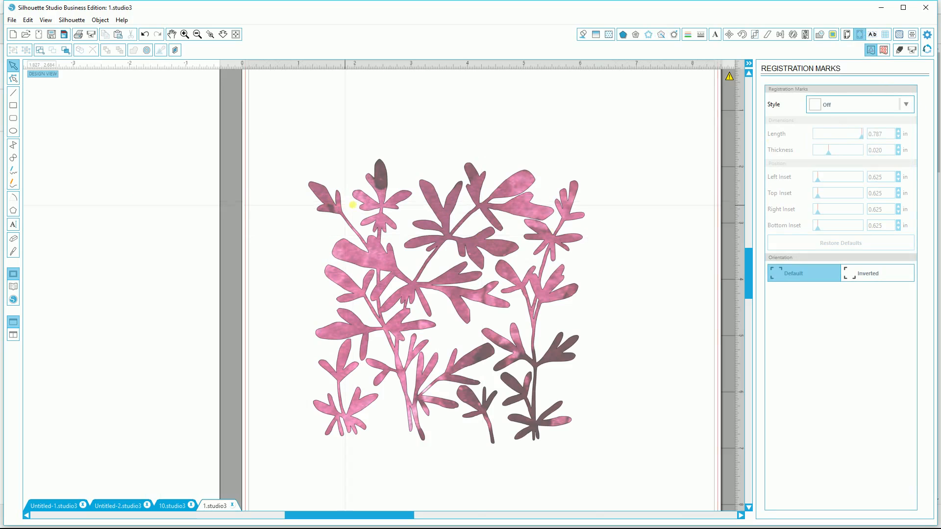
# Step: Move the vine nearer the page's upper-left corner and make its fill transparent so only the outline is left
pyautogui.moveTo(392, 268); pyautogui.dragTo(364, 224)
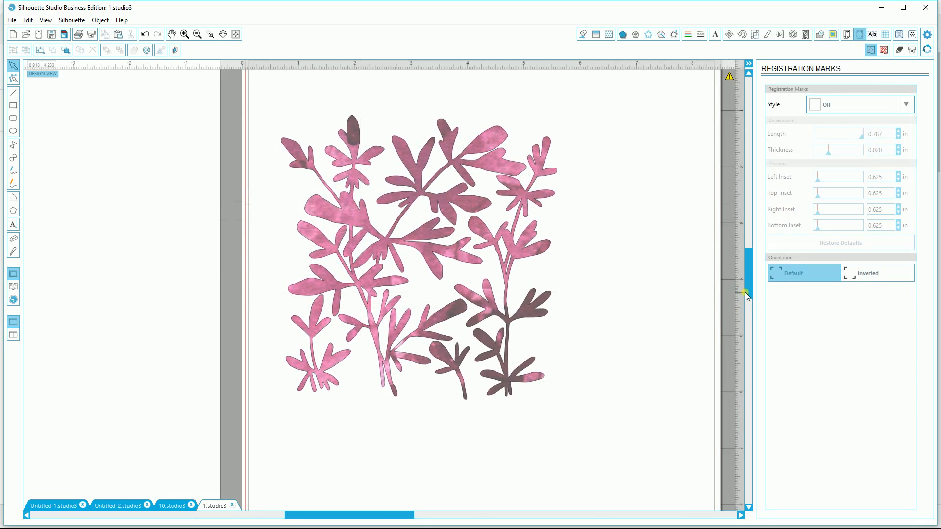
pyautogui.moveTo(745, 292); pyautogui.dragTo(743, 284)
pyautogui.click(493, 217)
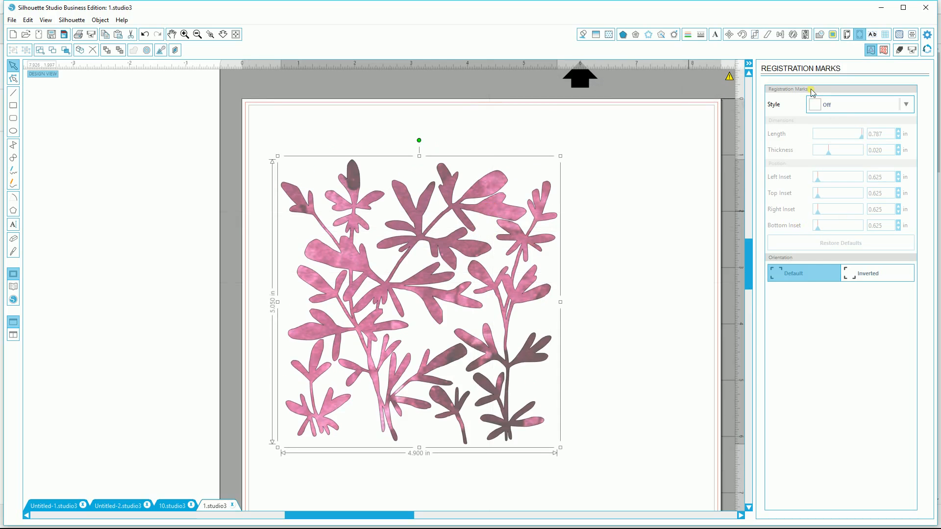
pyautogui.click(583, 34)
pyautogui.click(851, 112)
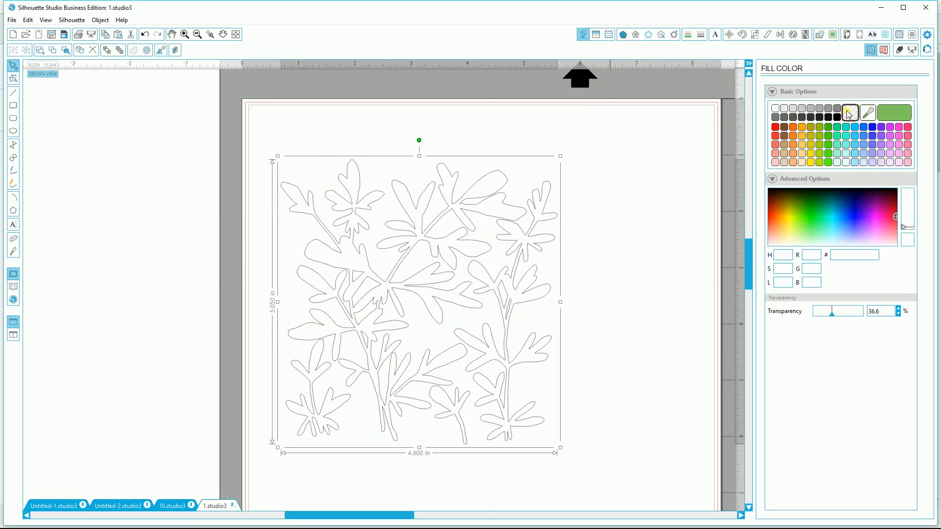
# Step: Position the vine outline snugly in the page's upper-left corner, just inside the cut border
pyautogui.moveTo(398, 268); pyautogui.dragTo(379, 229)
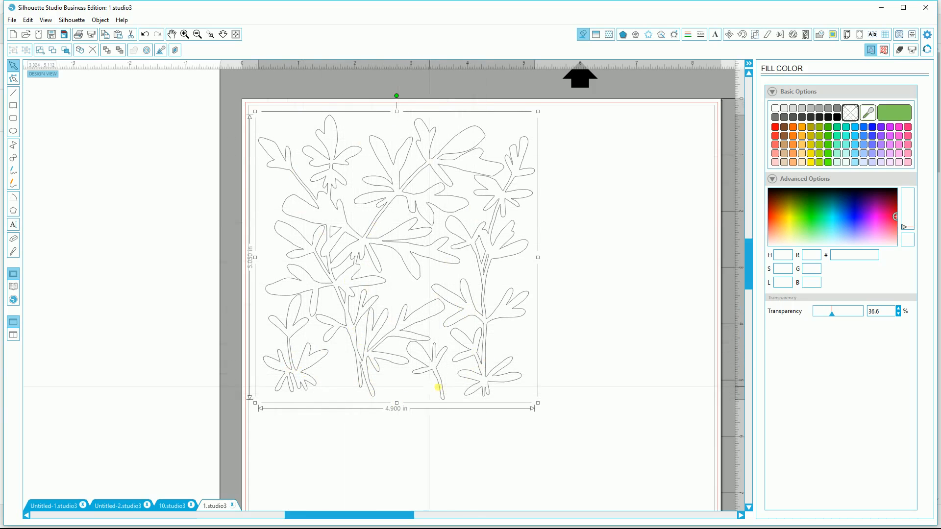
pyautogui.click(440, 380)
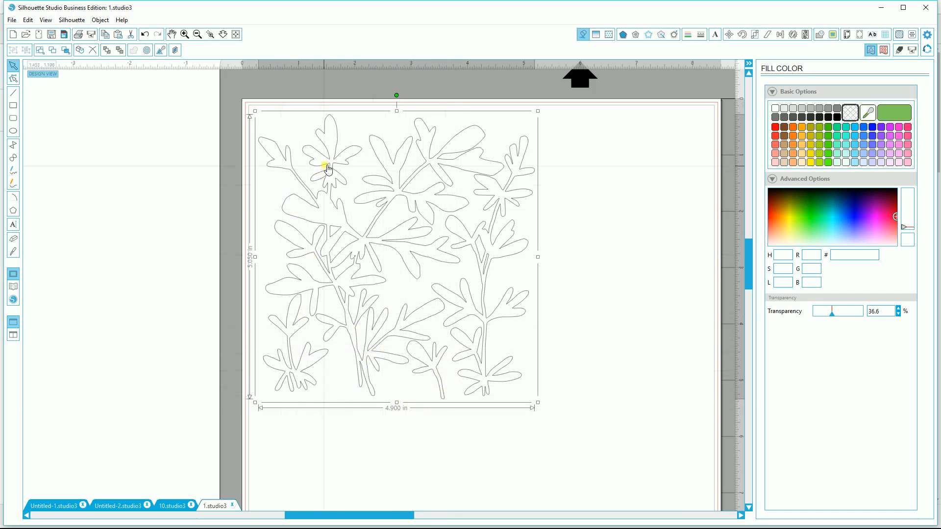
pyautogui.moveTo(322, 166); pyautogui.dragTo(318, 160)
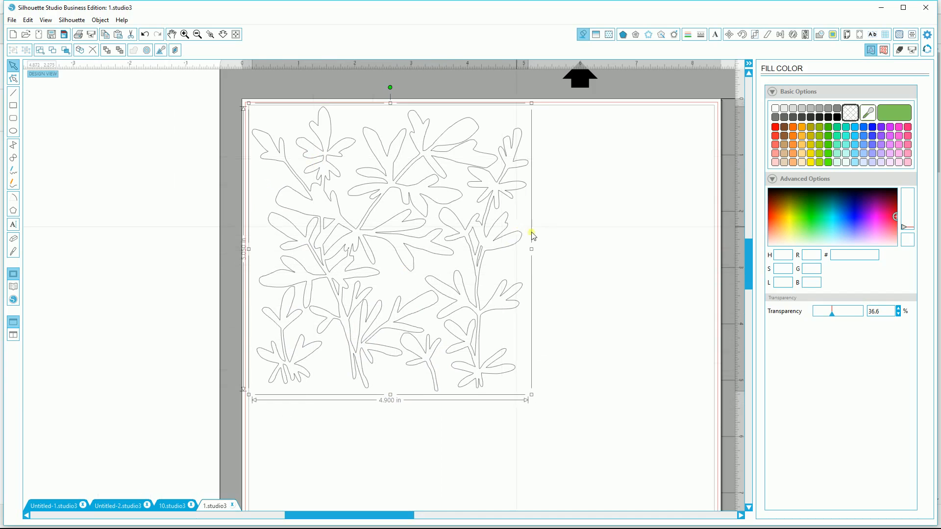
pyautogui.moveTo(434, 257)
pyautogui.mouseDown()
pyautogui.moveTo(461, 254)
pyautogui.moveTo(499, 279)
pyautogui.moveTo(476, 296)
pyautogui.moveTo(434, 258)
pyautogui.mouseUp()
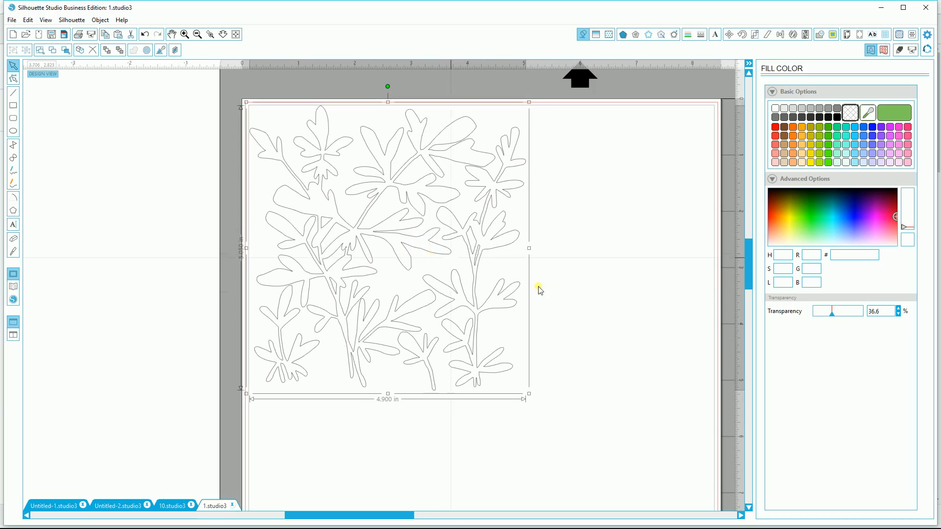